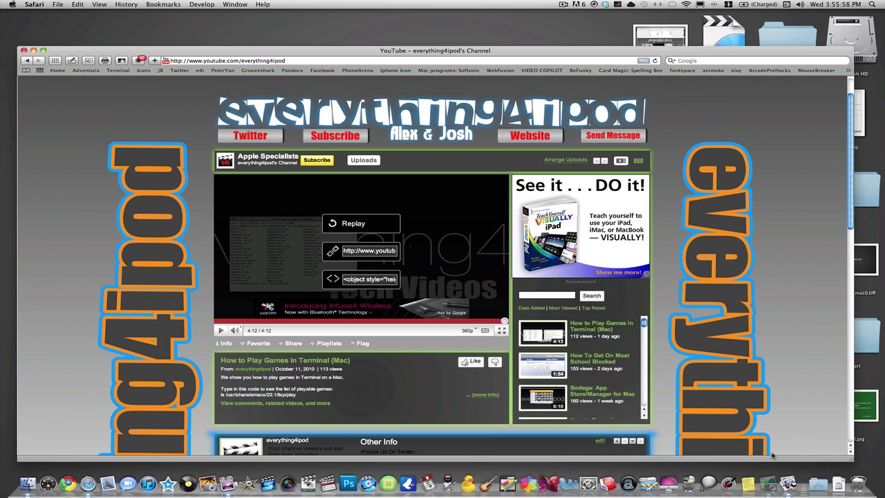
Step: Show LittleSnapper's library of 9 images, move its window aside, and return to Safari's start page
key("super+h")
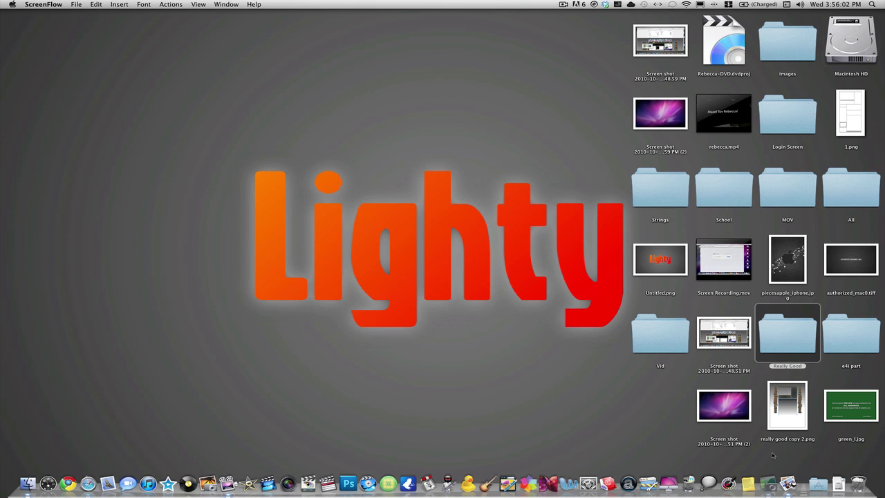
left_click(768, 483)
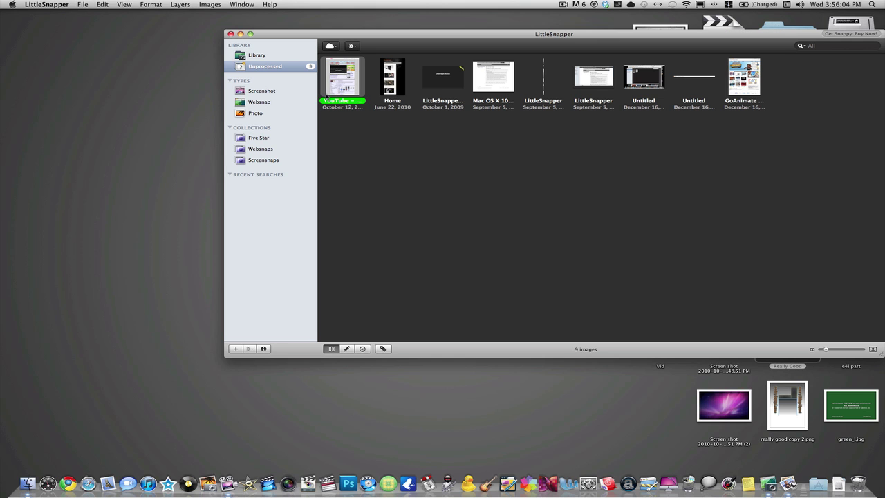
left_click_drag(311, 42, 168, 89)
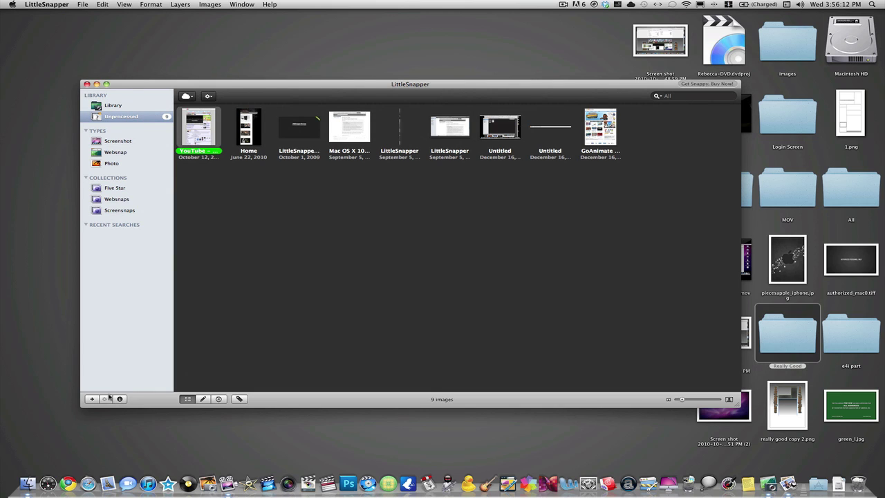
left_click(88, 483)
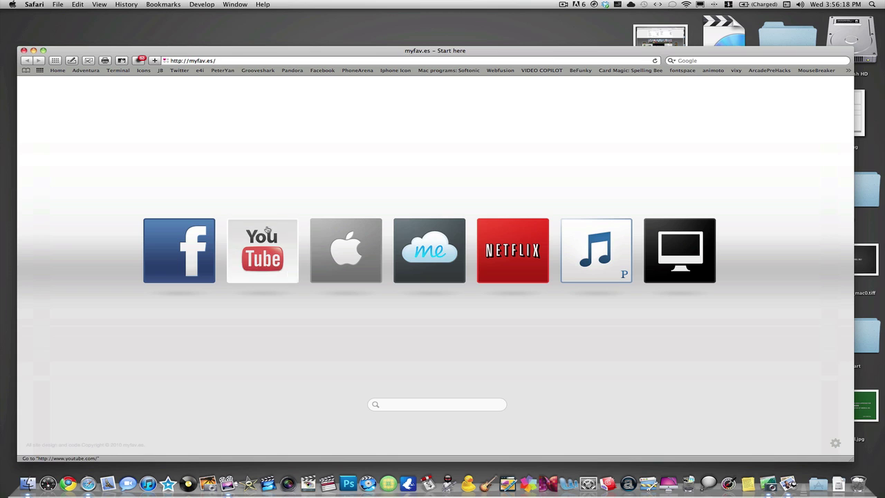
Step: Go to the everything4ipod YouTube channel, pause its video, and show the theme choices
left_click(266, 230)
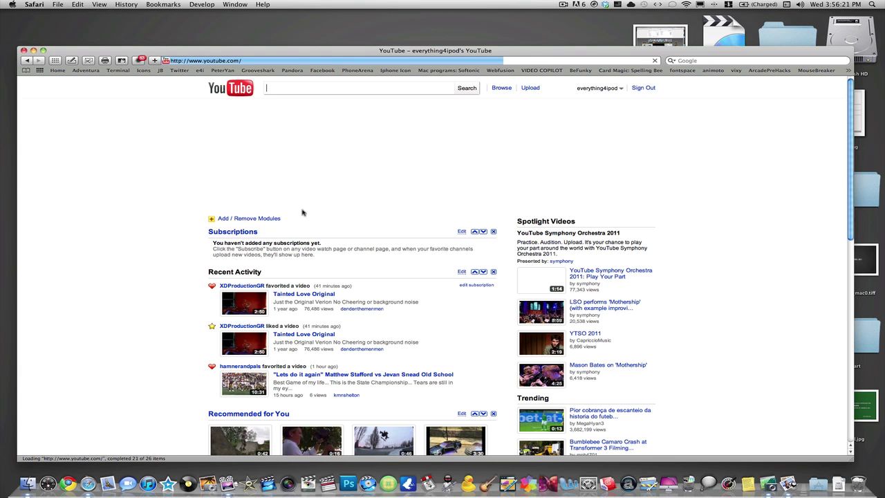
left_click(599, 87)
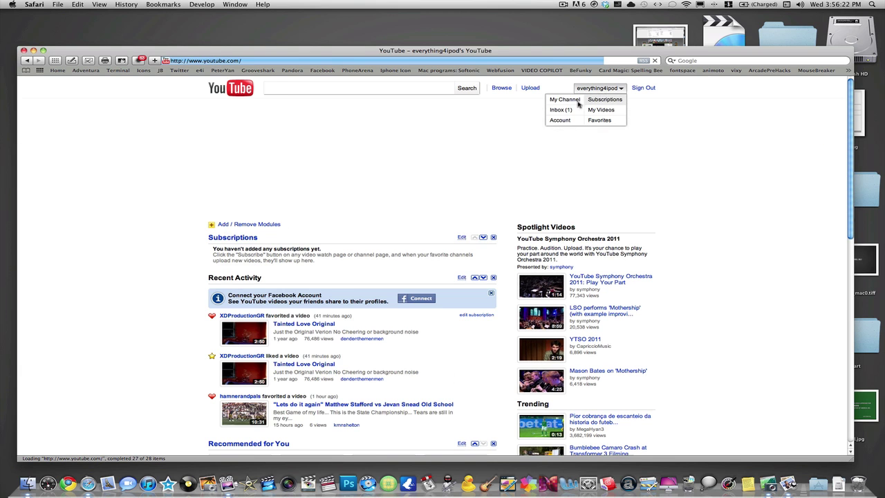
left_click(565, 99)
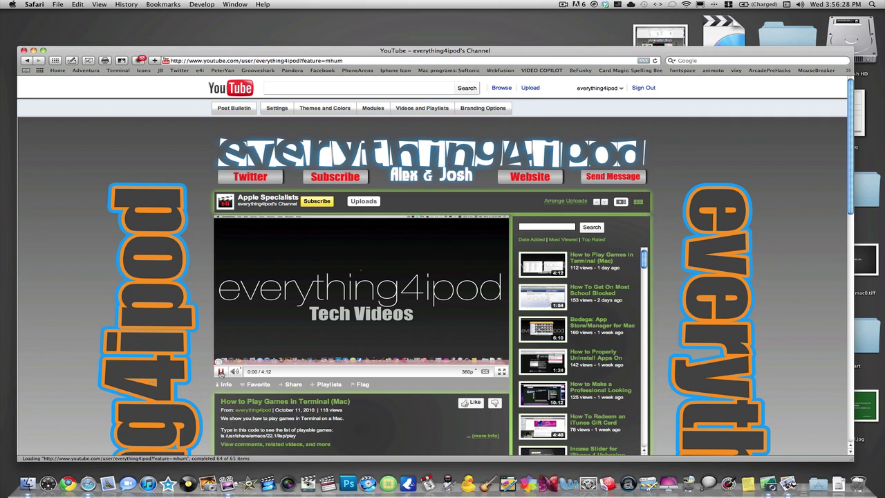
left_click(221, 372)
left_click(324, 108)
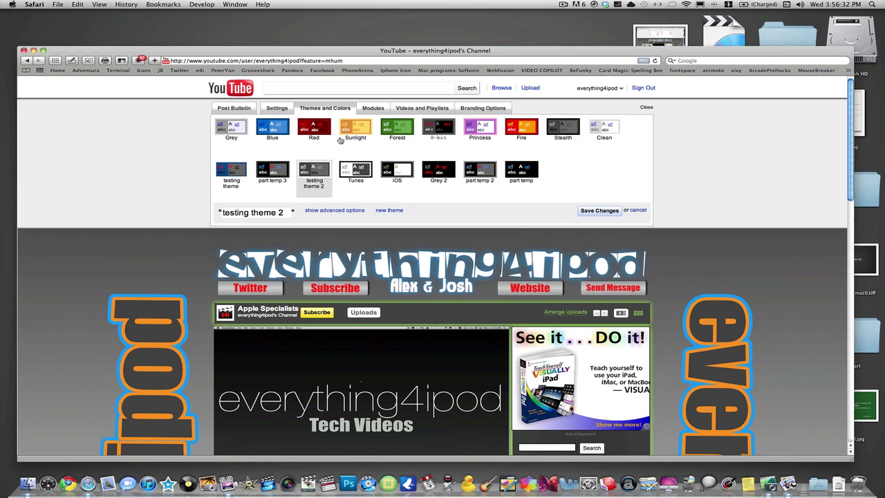
Step: Reveal the advanced theme options and set Wrapper transparency to None
left_click(329, 212)
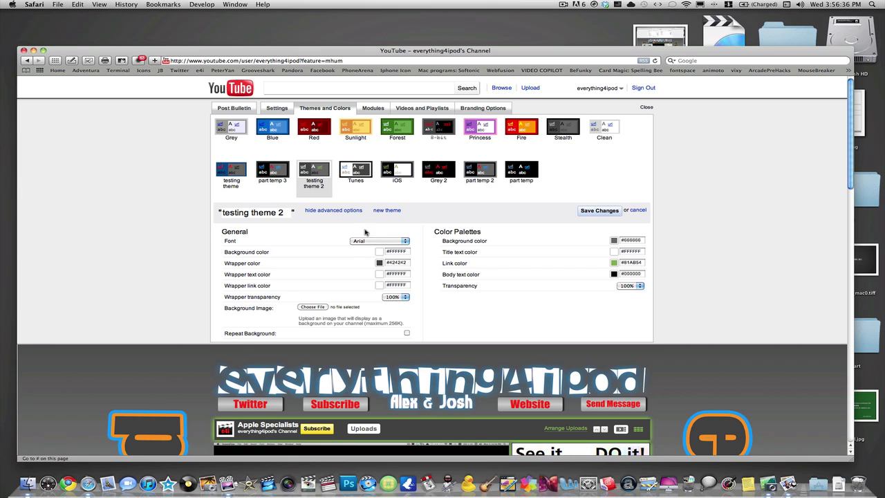
left_click(392, 298)
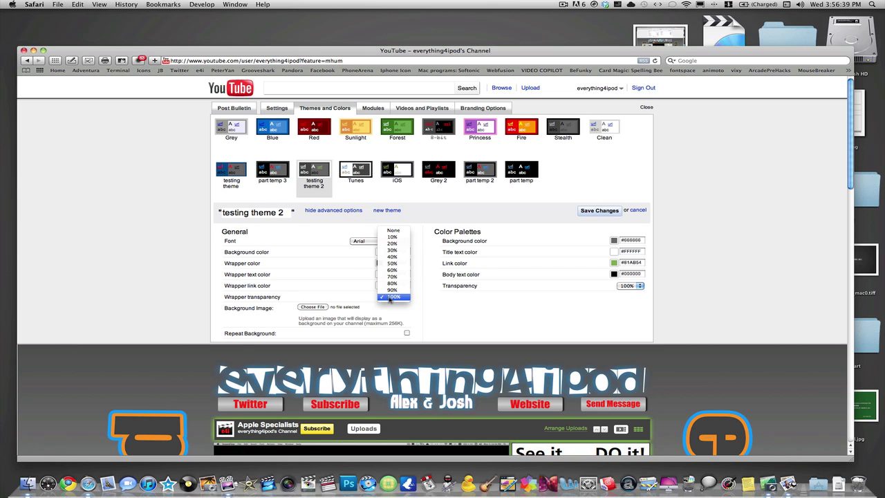
left_click(392, 230)
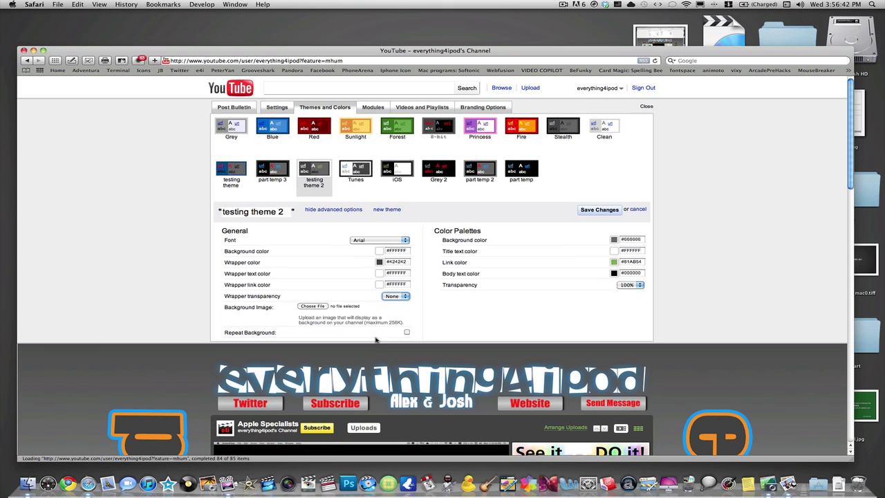
scroll(375, 342, "down", 8)
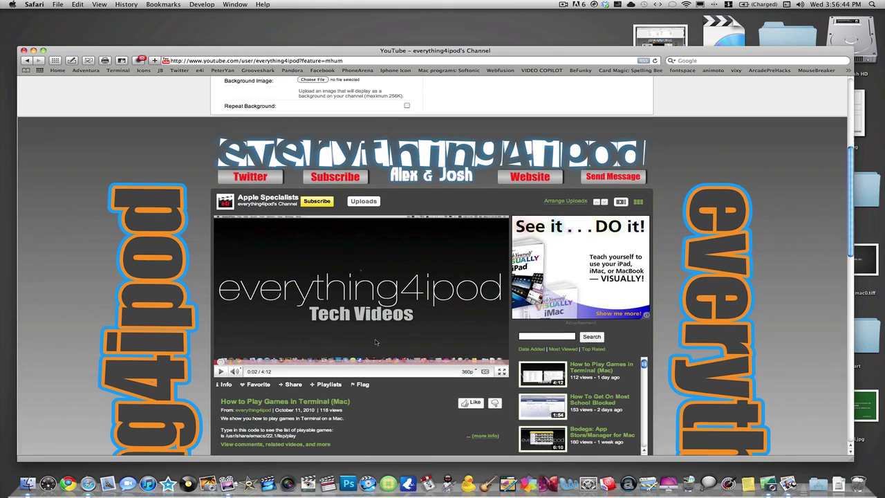
scroll(375, 341, "up", 5)
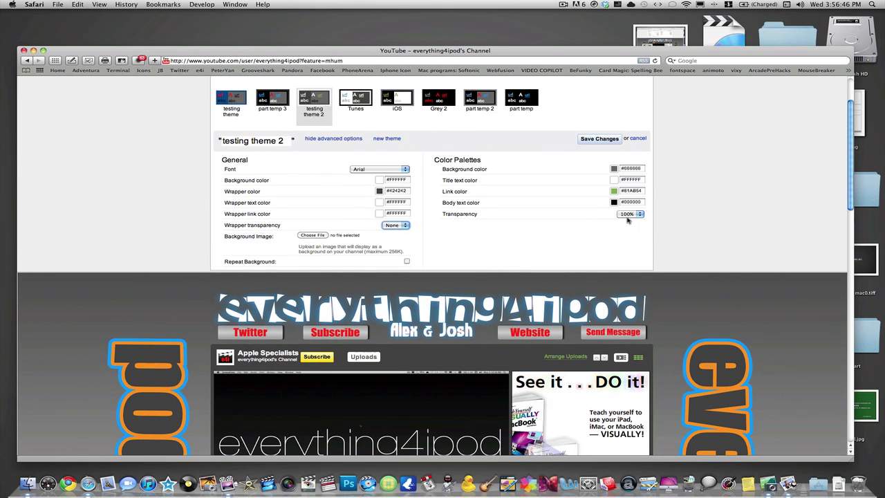
Step: Set the palette Transparency to None and save the channel theme changes
left_click(627, 215)
left_click(627, 153)
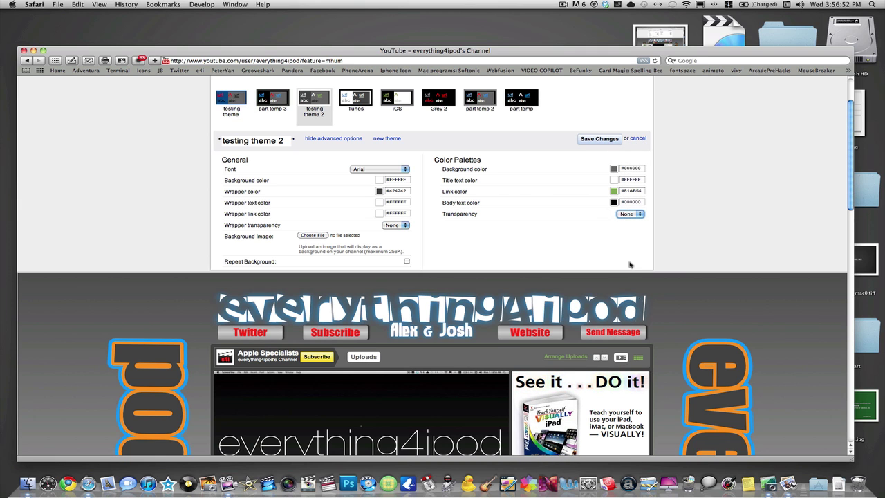
scroll(637, 296, "down", 5)
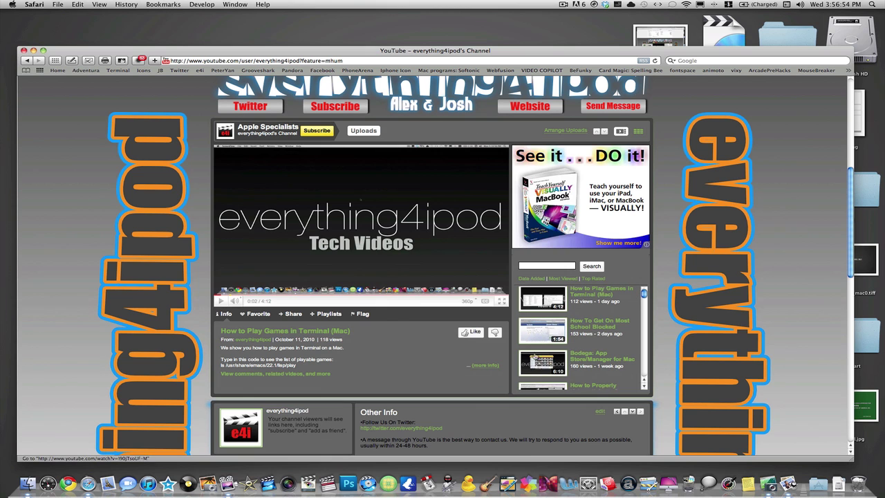
scroll(484, 375, "up", 1)
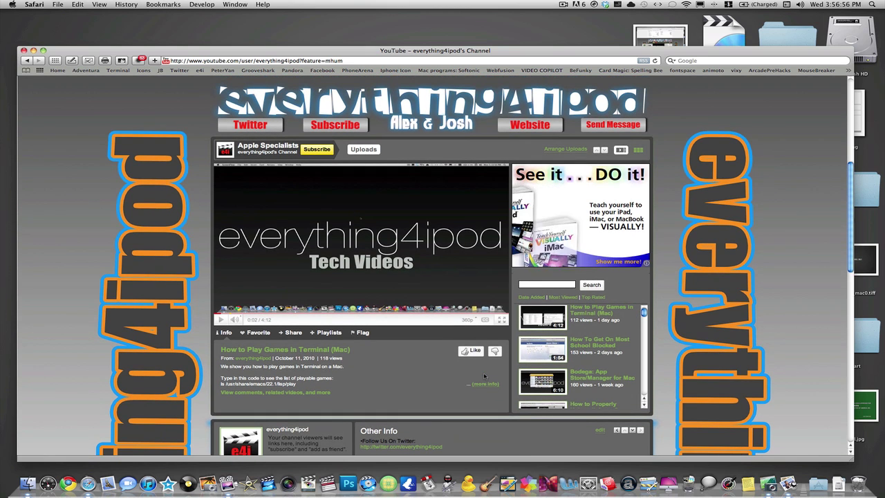
scroll(484, 375, "down", 3)
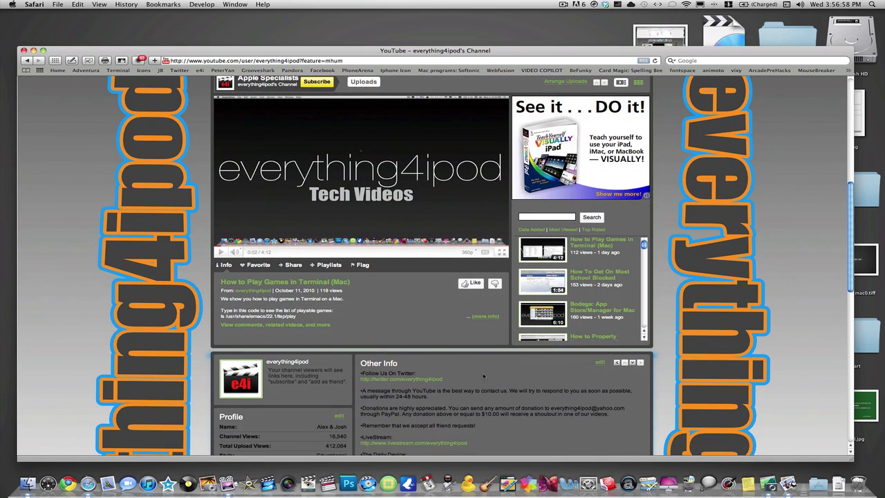
scroll(484, 376, "up", 7)
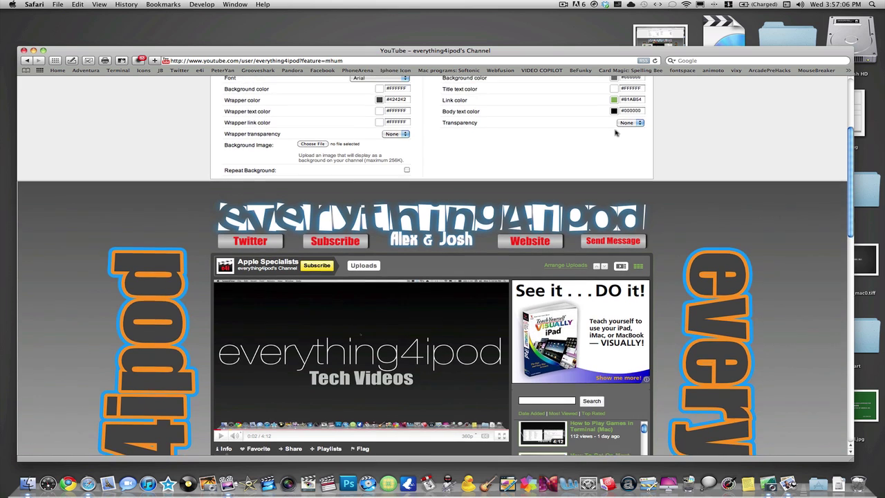
scroll(612, 138, "up", 4)
left_click(598, 150)
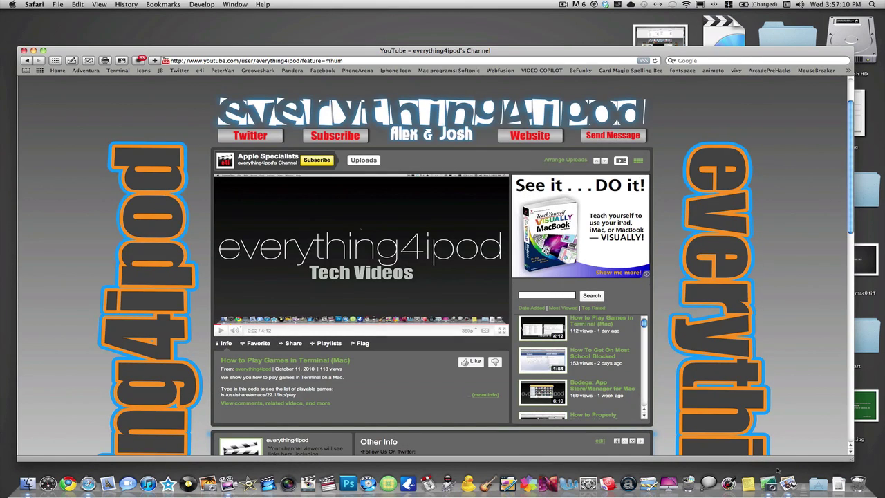
Step: Load the everything4ipod channel page in LittleSnapper's web view and reload it
left_click(768, 484)
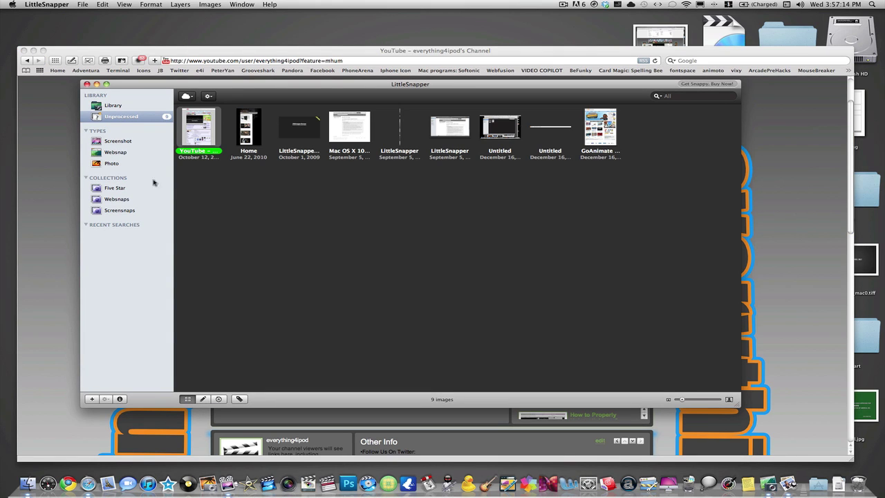
left_click(218, 399)
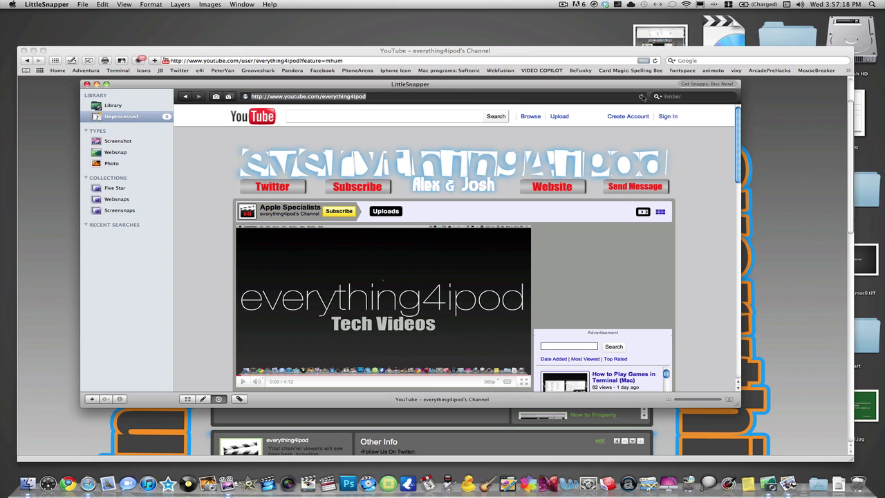
left_click(641, 97)
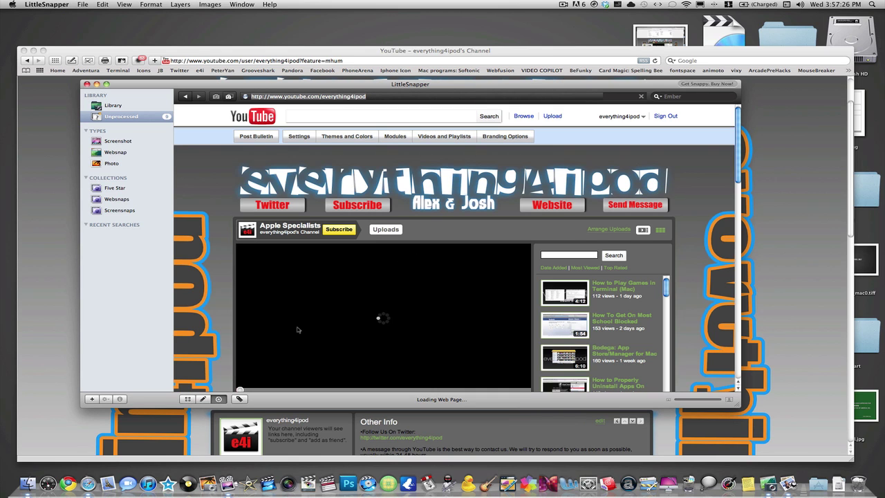
scroll(294, 346, "down", 1)
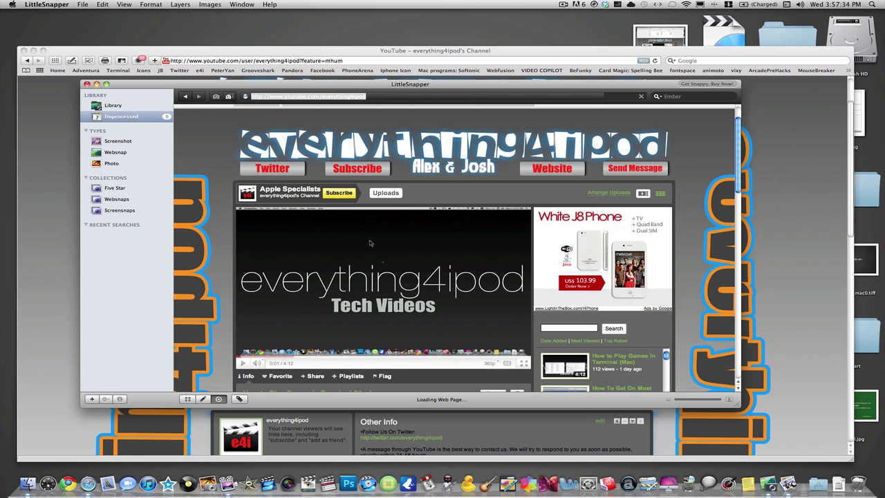
Step: Widen the LittleSnapper window and snap the whole channel page instead of a selection
left_click(229, 97)
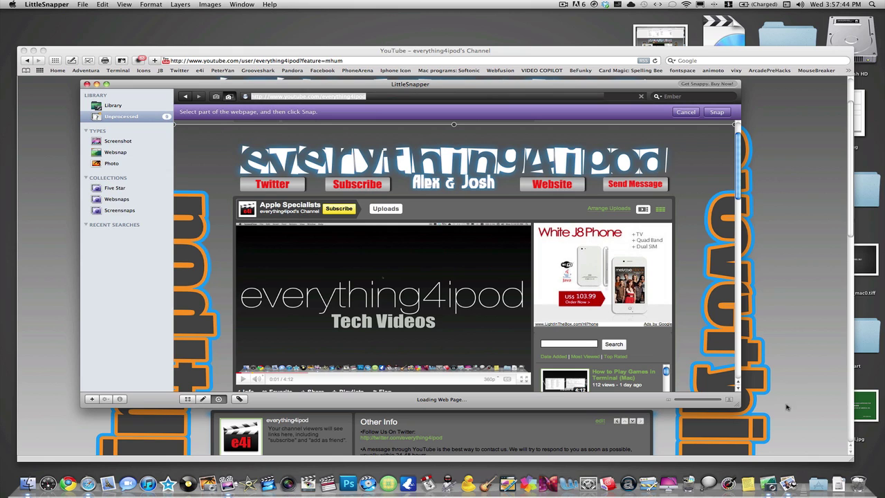
left_click_drag(736, 407, 855, 401)
left_click(800, 112)
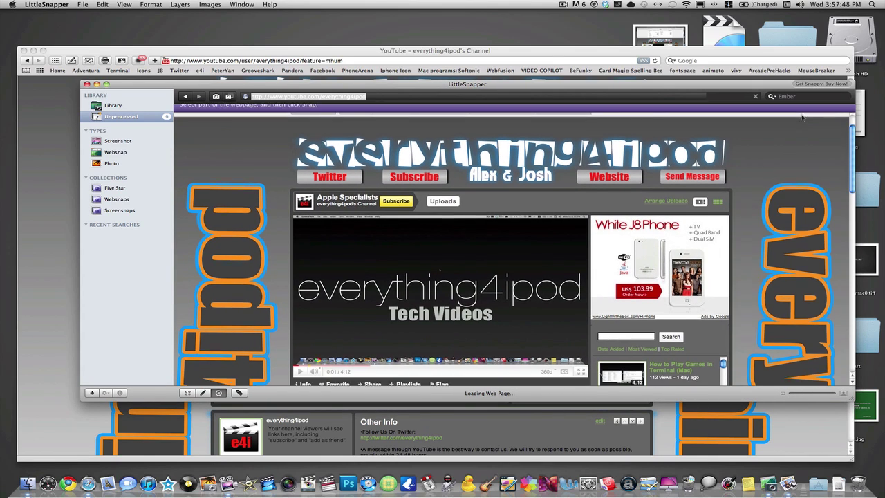
left_click(217, 97)
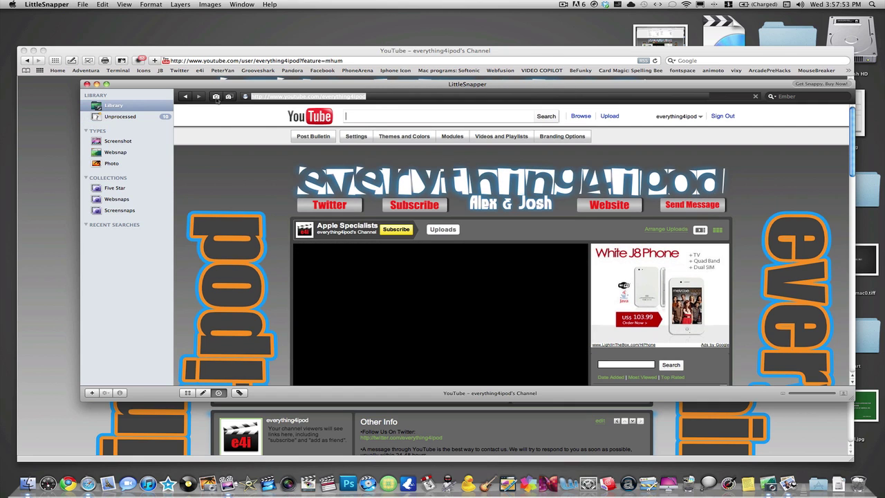
Step: Browse the library's captures and view the channel page in the built-in browser
left_click(163, 116)
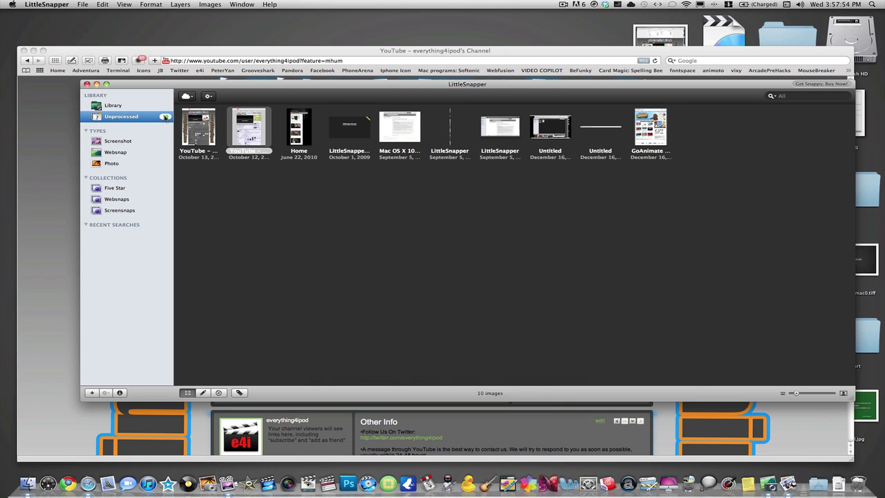
left_click(199, 136)
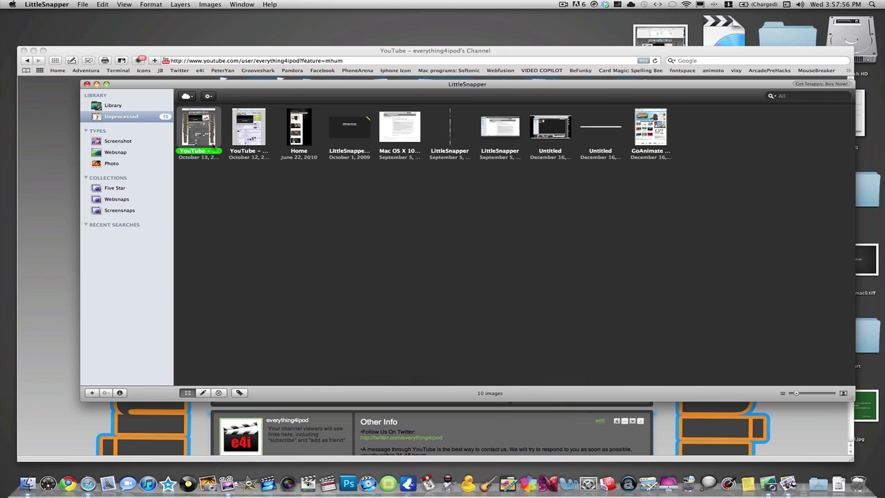
left_click(63, 192)
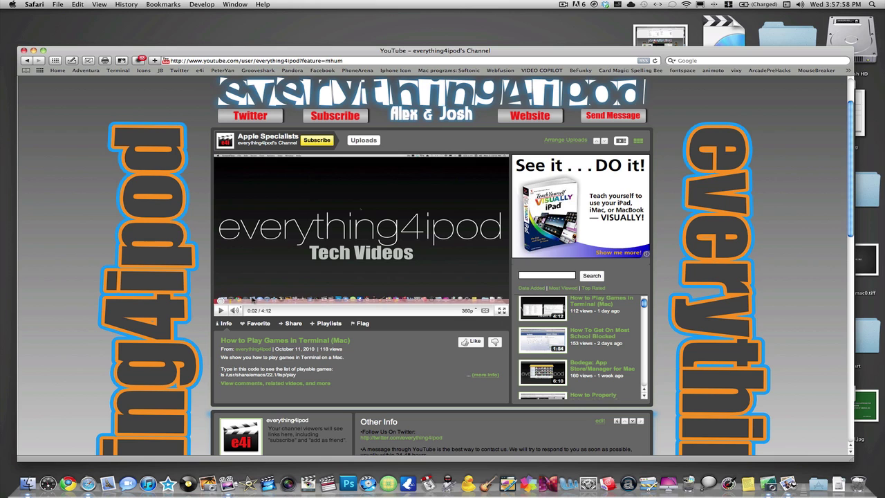
left_click(768, 484)
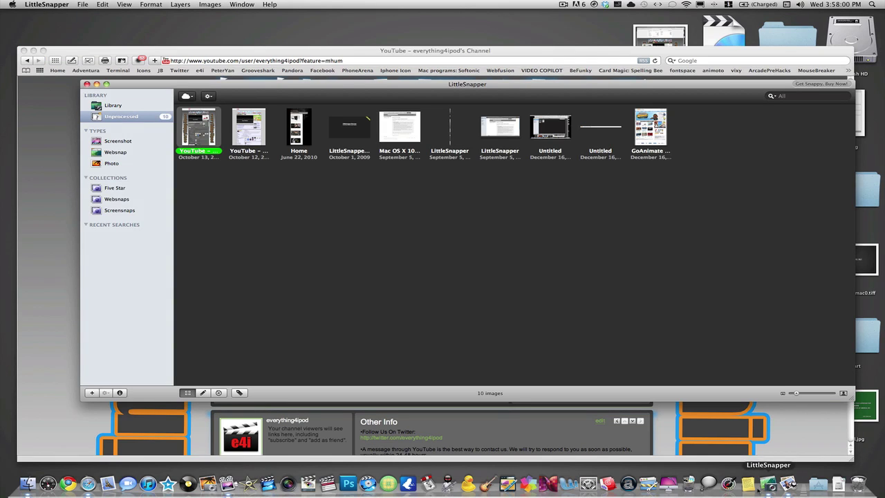
left_click(144, 110)
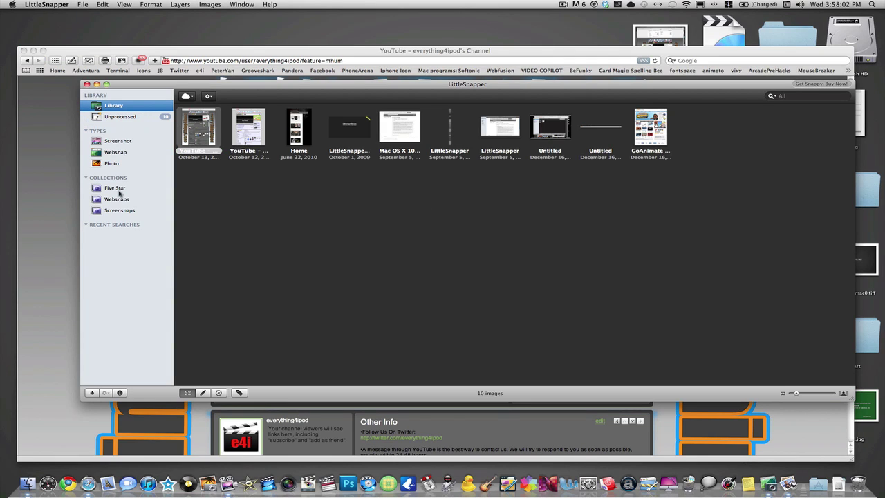
left_click(219, 394)
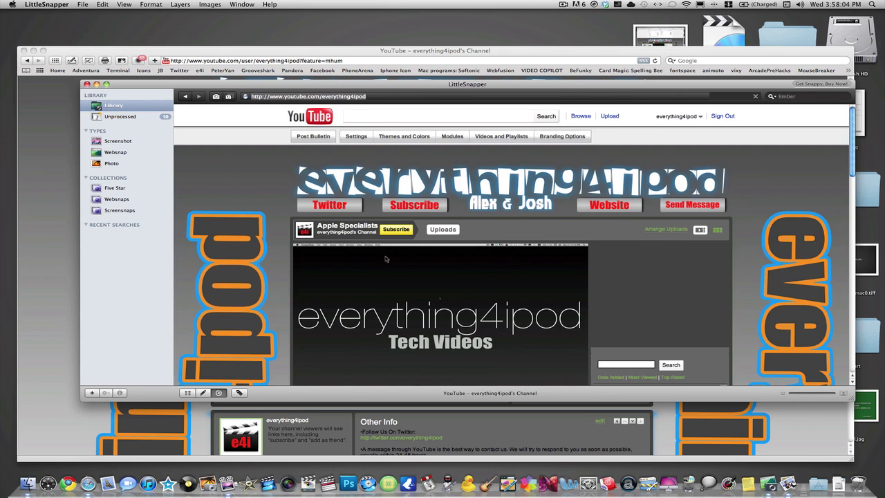
scroll(385, 257, "down", 3)
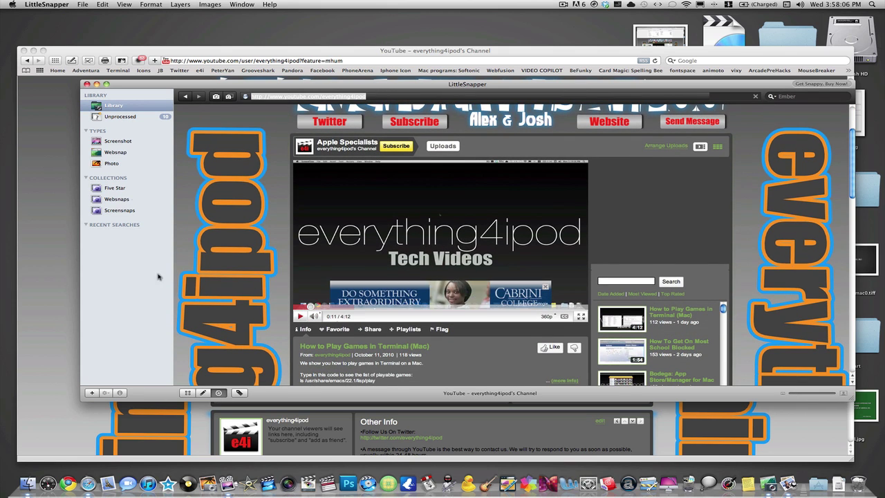
Step: Quick Look the YouTube channel capture from the Unprocessed grid at full size
left_click(128, 119)
left_click(207, 124)
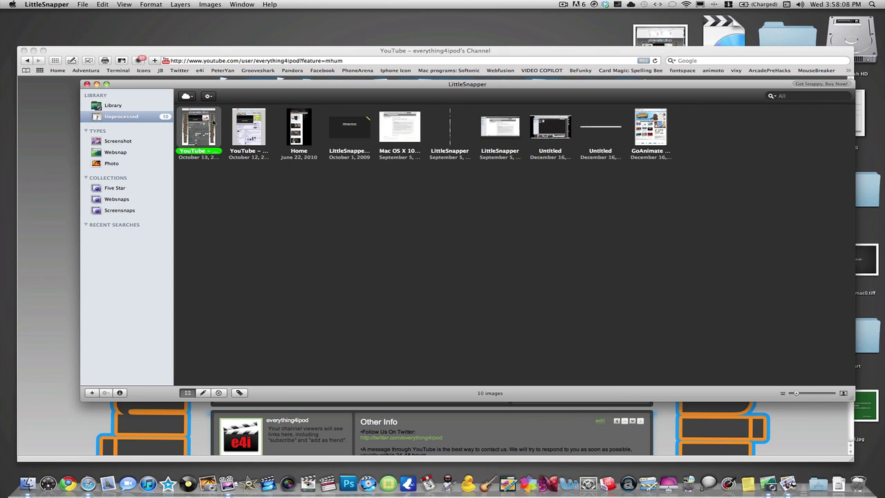
key("space")
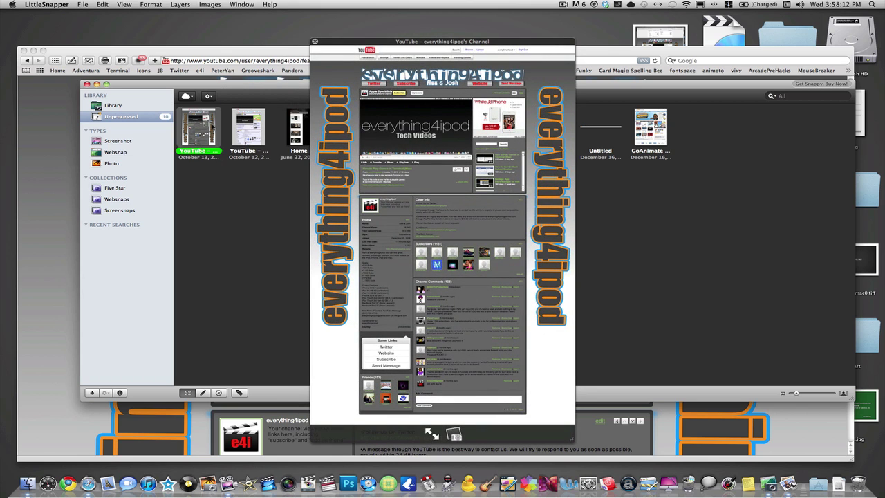
key("space")
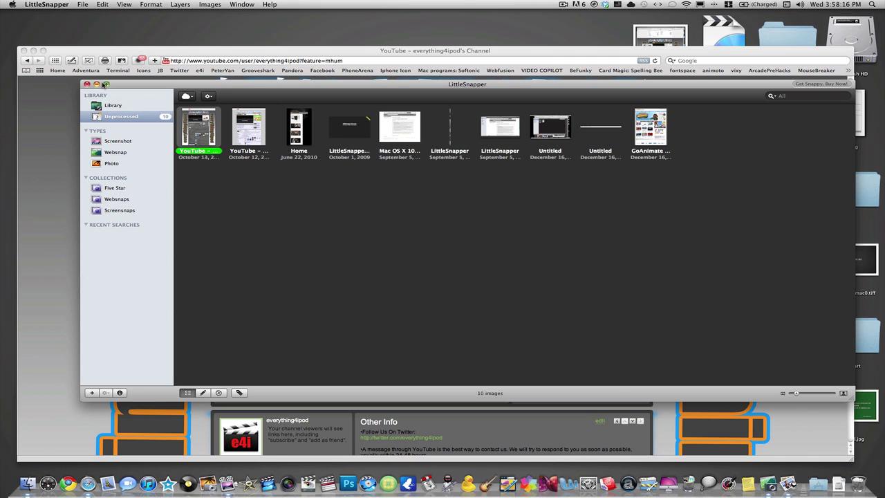
Step: Close the library window and hide LittleSnapper, leaving the channel page in Safari
left_click(87, 84)
left_click(63, 140)
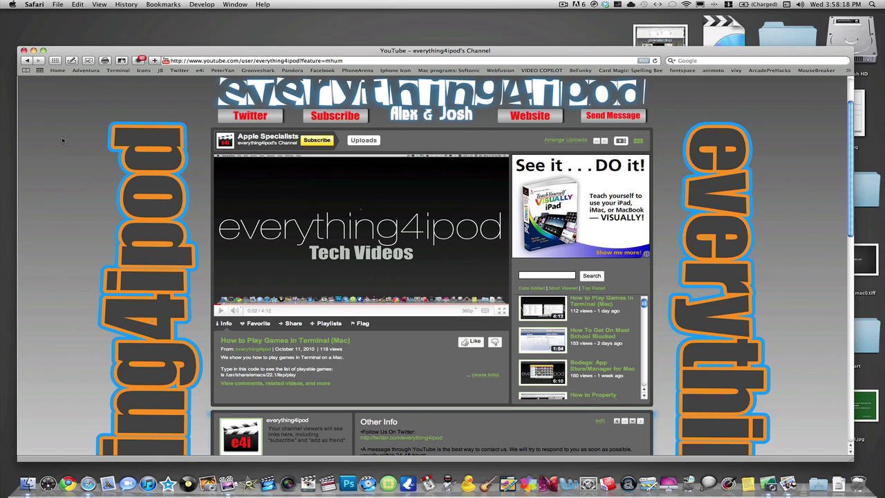
left_click(766, 489)
key("super+h")
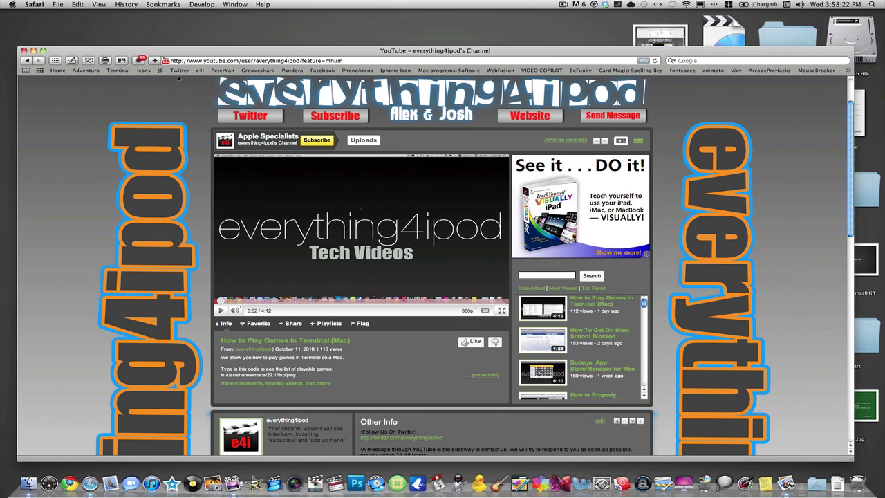
Step: Hide Safari and Quick Look YouTube – everything4ipod's Channel.png on the desktop
key("super+h")
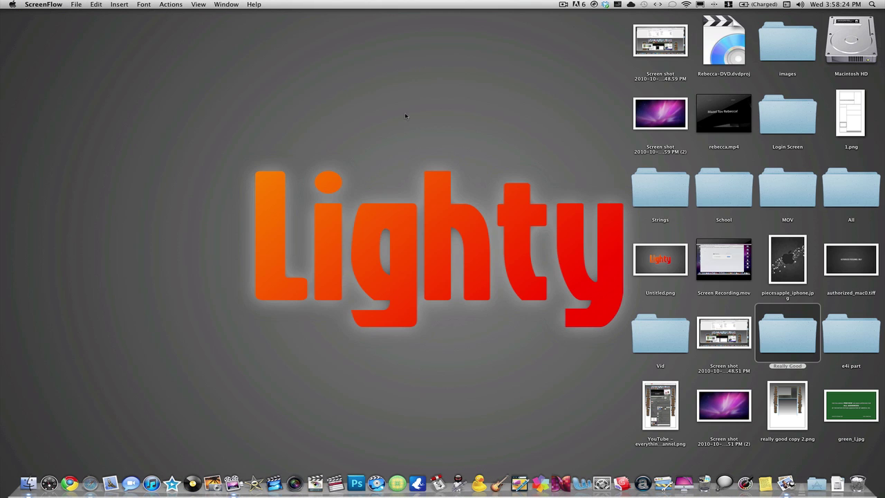
left_click(660, 407)
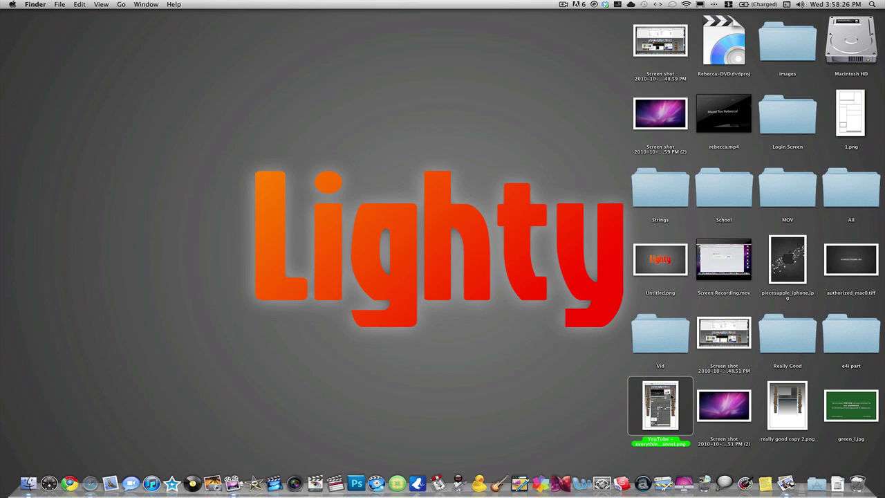
key("space")
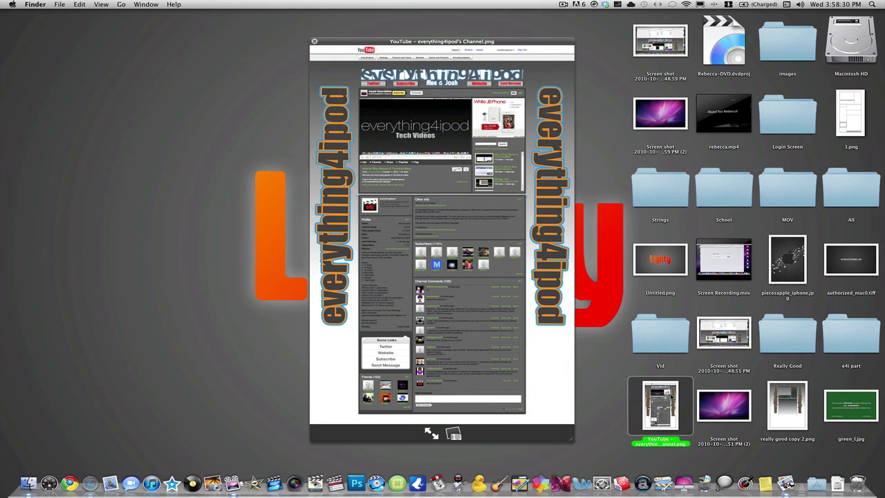
key("space")
key("space")
Step: Open the channel PNG in Preview, select the entire image, and zoom in to inspect it
key("super+o")
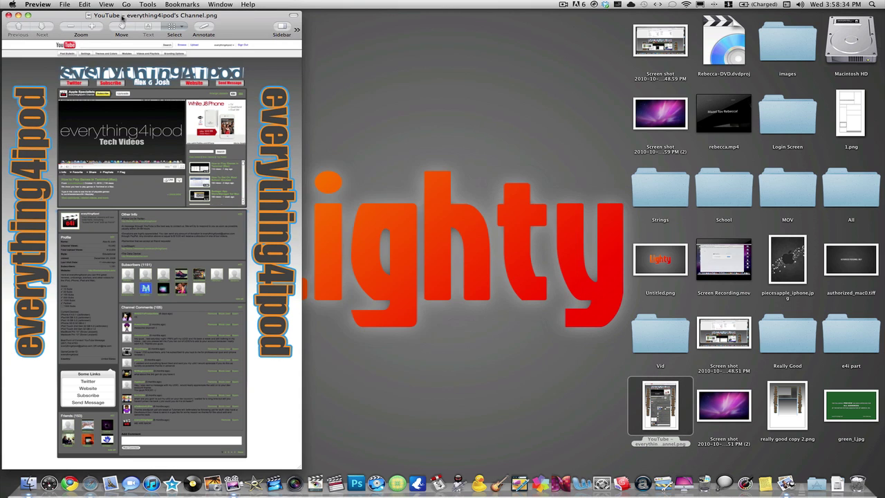
left_click_drag(122, 16, 396, 7)
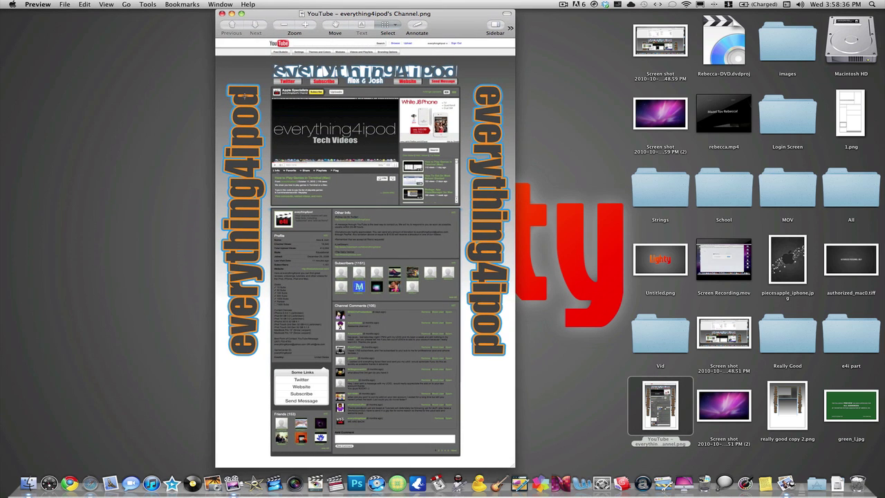
left_click_drag(240, 61, 395, 178)
key("super+a")
key("super+plus")
key("super+plus")
scroll(323, 113, "up", 15)
scroll(323, 112, "left", 2)
scroll(323, 113, "up", 10)
scroll(322, 112, "left", 2)
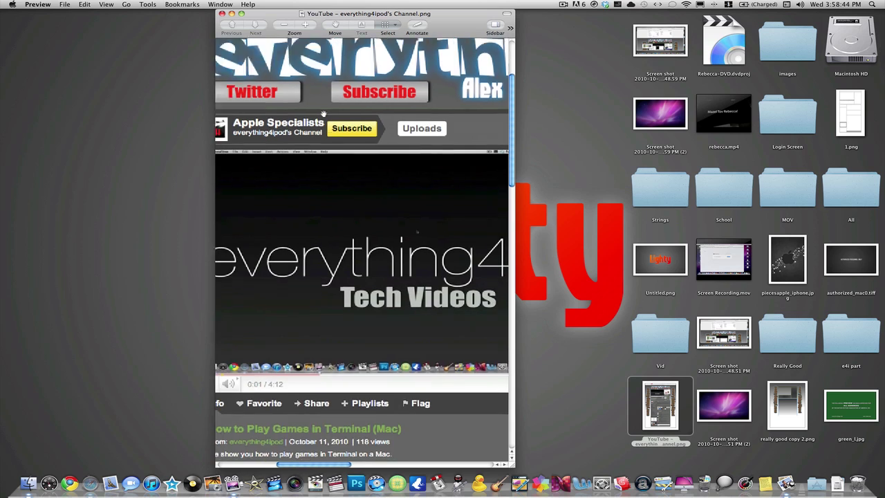
scroll(323, 113, "right", 5)
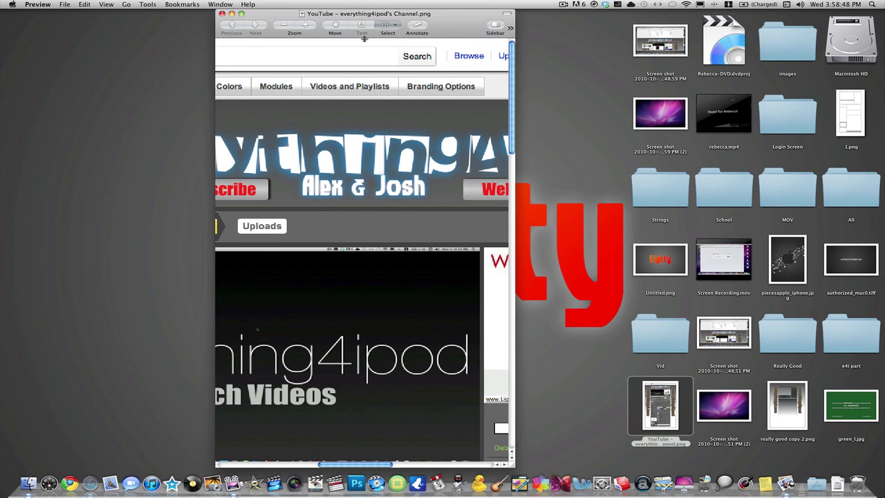
Step: Adjust the selection's top edge, save the screenshot, and close the Preview window
left_click_drag(362, 99, 362, 100)
scroll(394, 114, "down", 3)
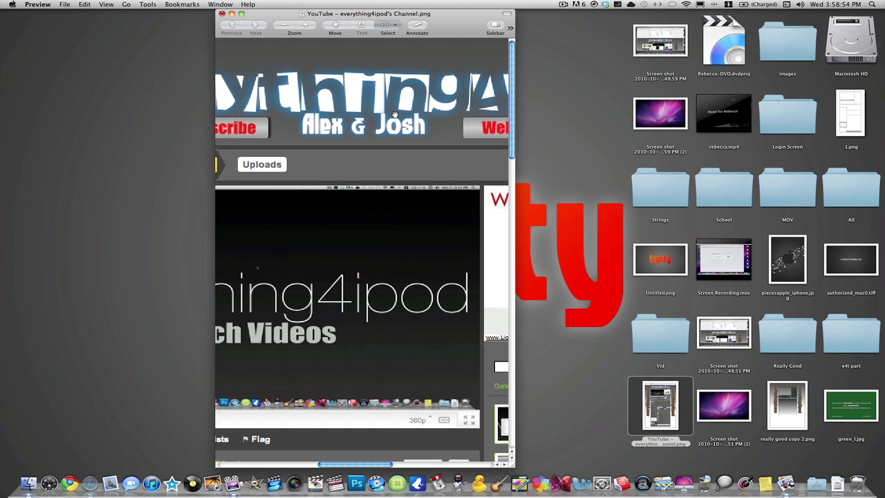
key("super+s")
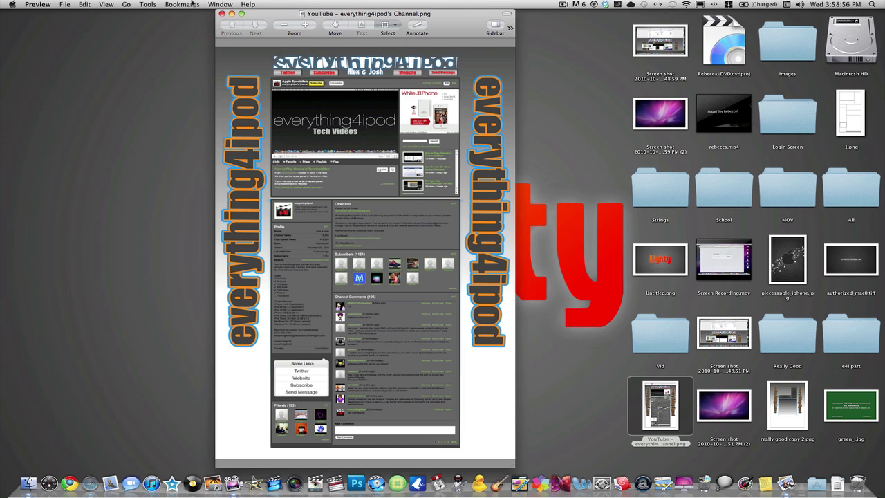
left_click(222, 14)
Step: Reopen the channel screenshot's Quick Look, nudge it upward, then dismiss it
key("space")
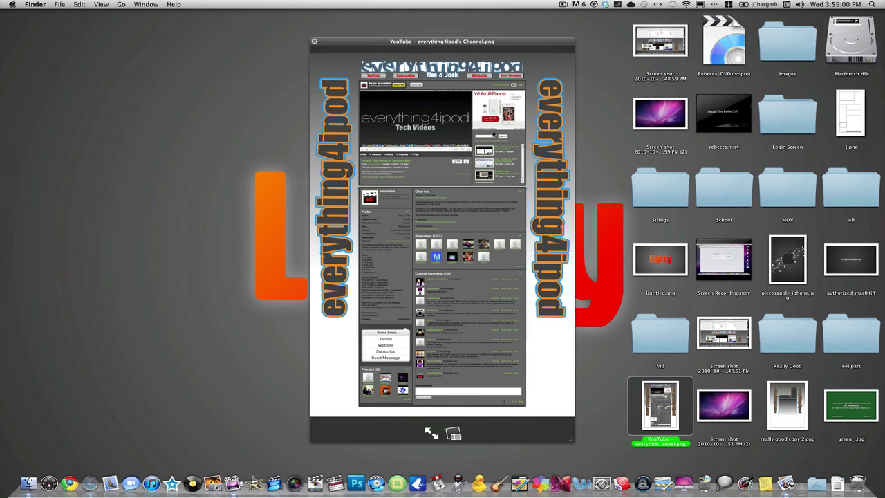
left_click_drag(536, 36, 532, 26)
key("space")
key("space")
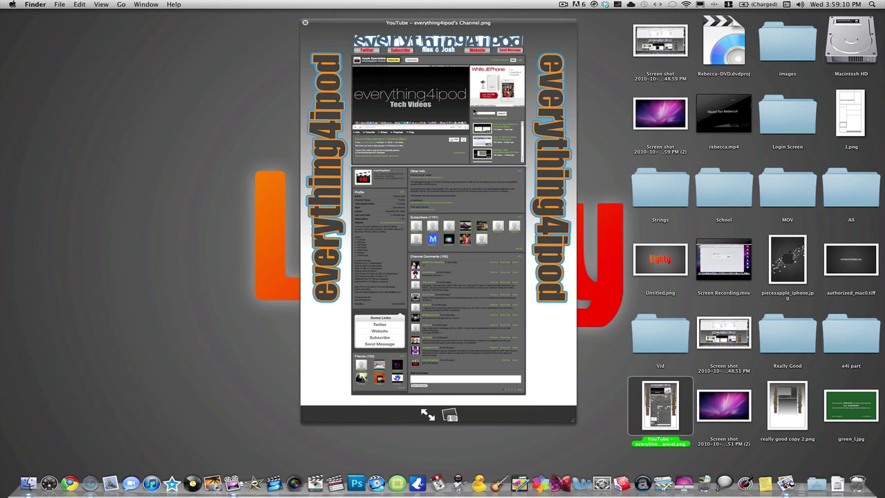
key("space")
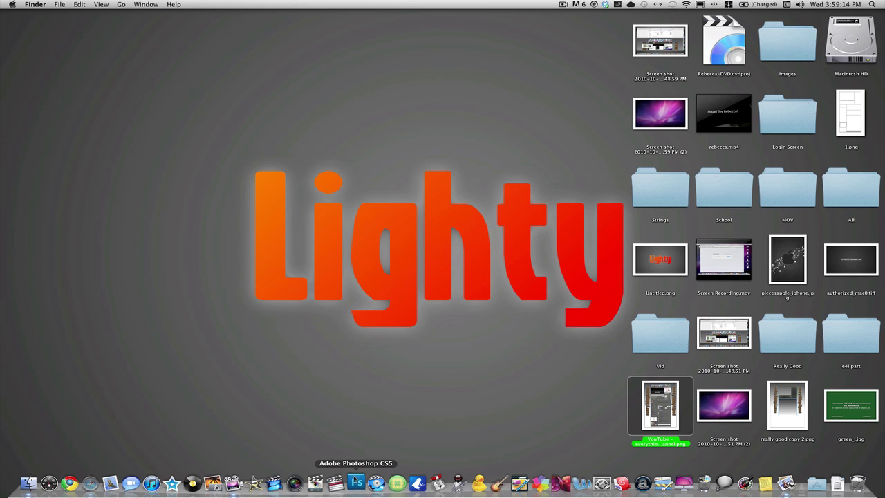
Step: Launch Photoshop CS5, drop the channel PNG onto it, and dismiss the product improvement prompt
left_click(564, 4)
left_click(503, 132)
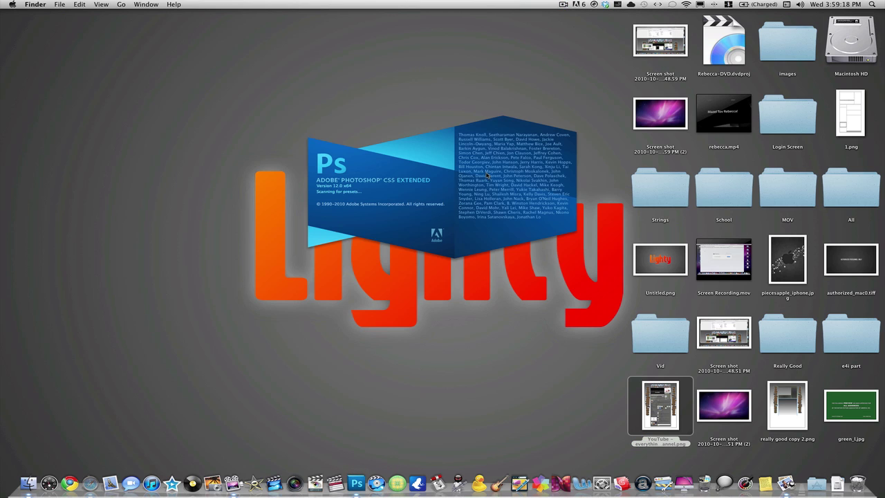
left_click(521, 298)
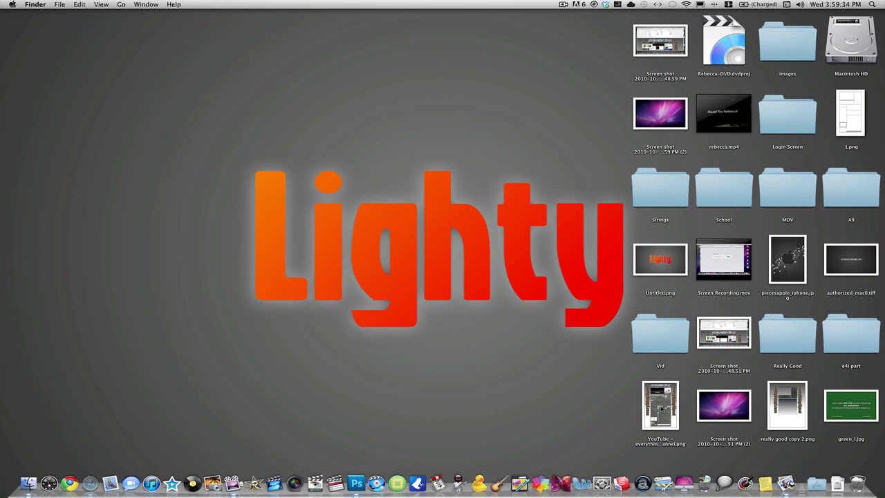
left_click_drag(660, 408, 356, 483)
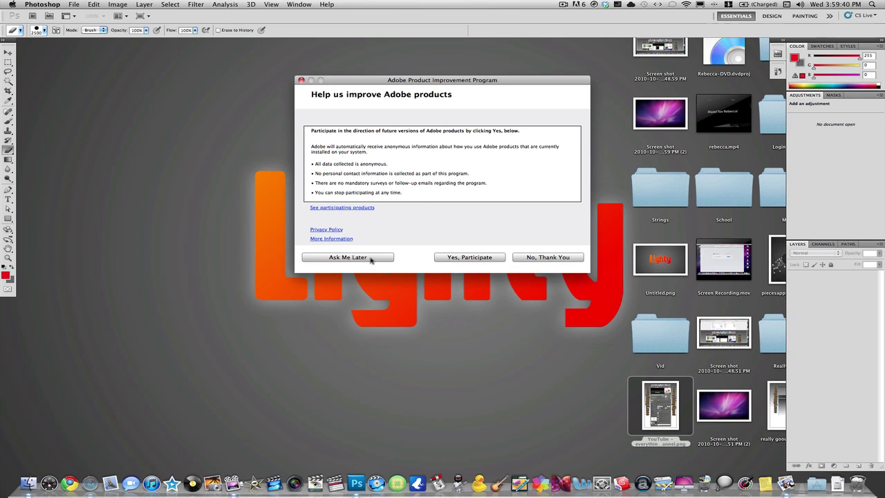
left_click(371, 257)
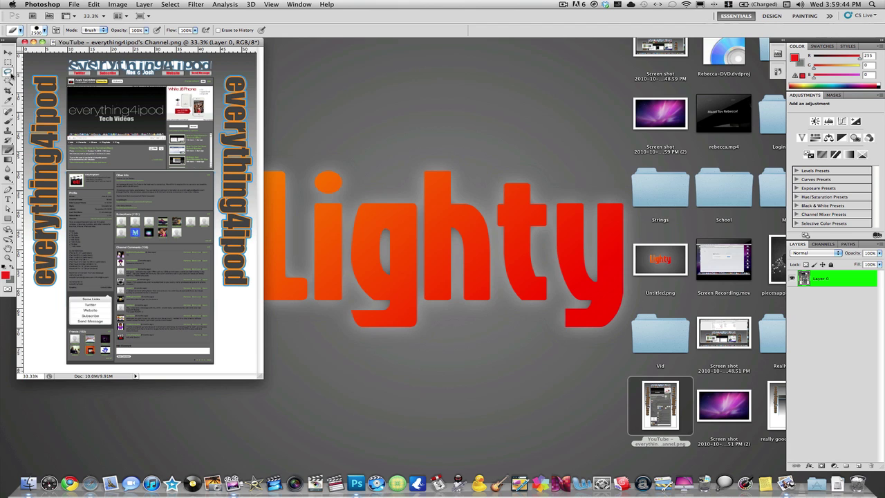
Step: With the Magic Wand at Tolerance 0, select all grey background gaps at 200%, then zoom out
left_click_drag(9, 81, 43, 88)
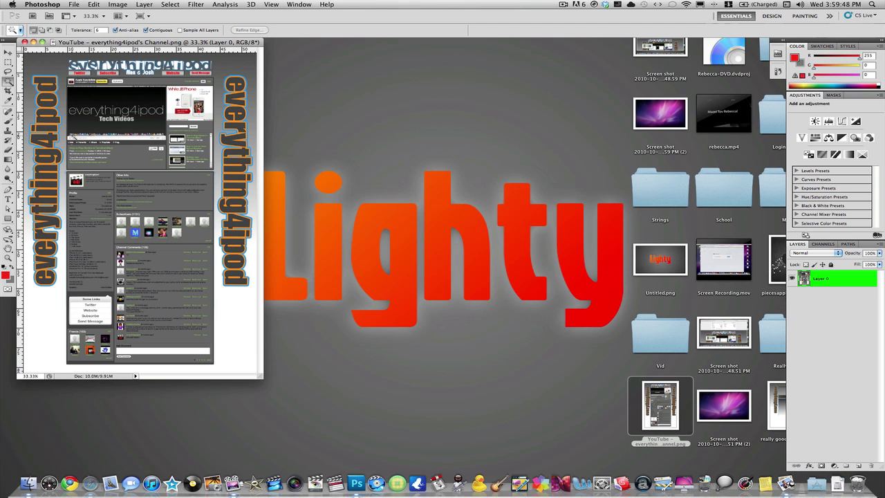
key("super+equal")
key("super+equal")
key("super+equal")
key("super+equal")
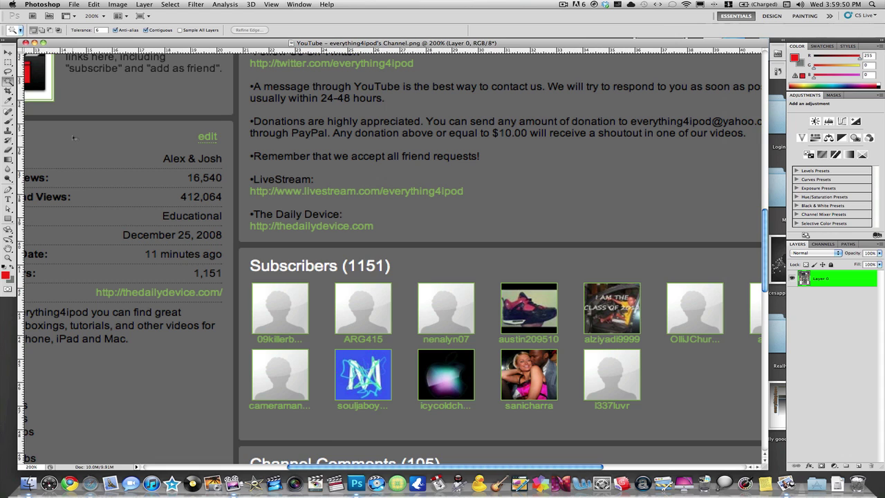
scroll(82, 136, "up", 5)
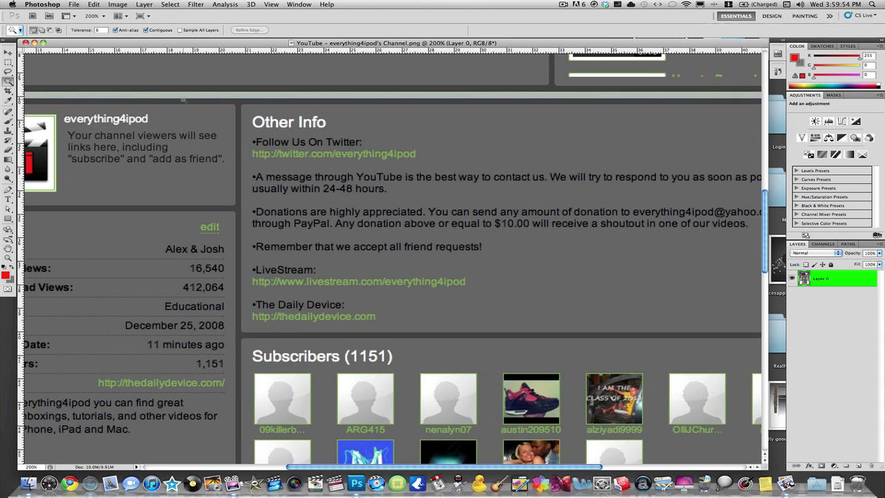
left_click(184, 103)
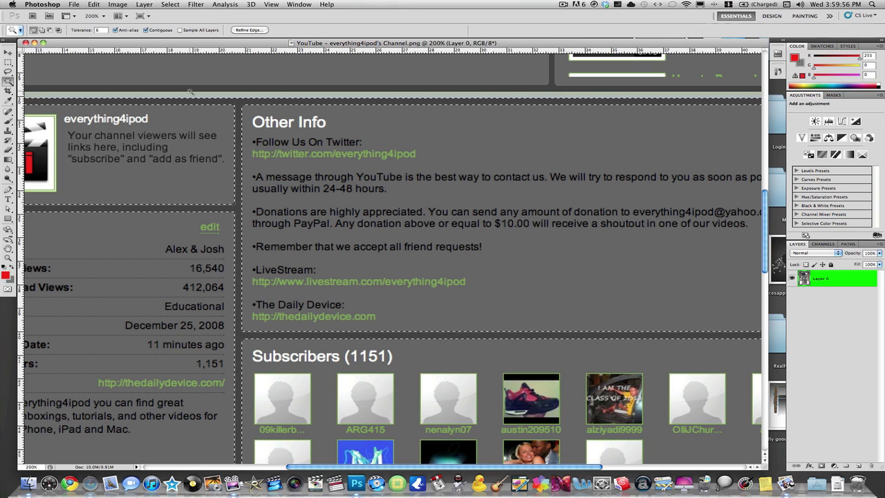
key("shift")
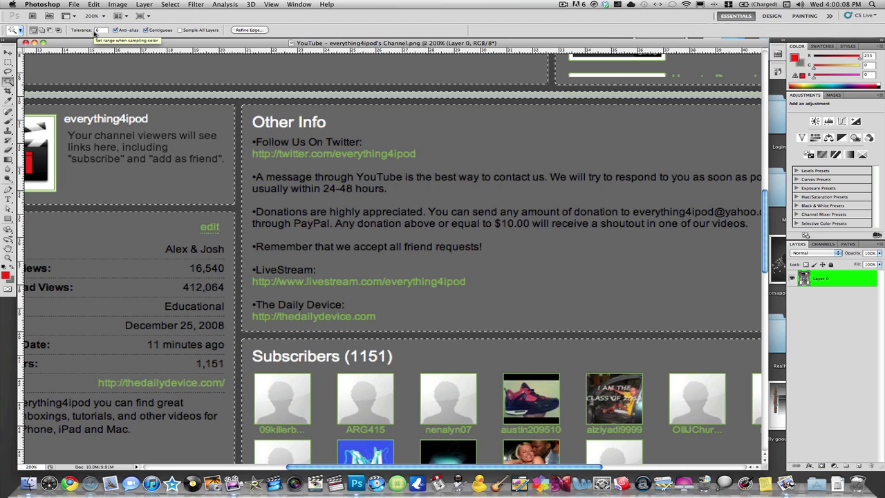
key("super+minus")
key("super+minus")
key("super+minus")
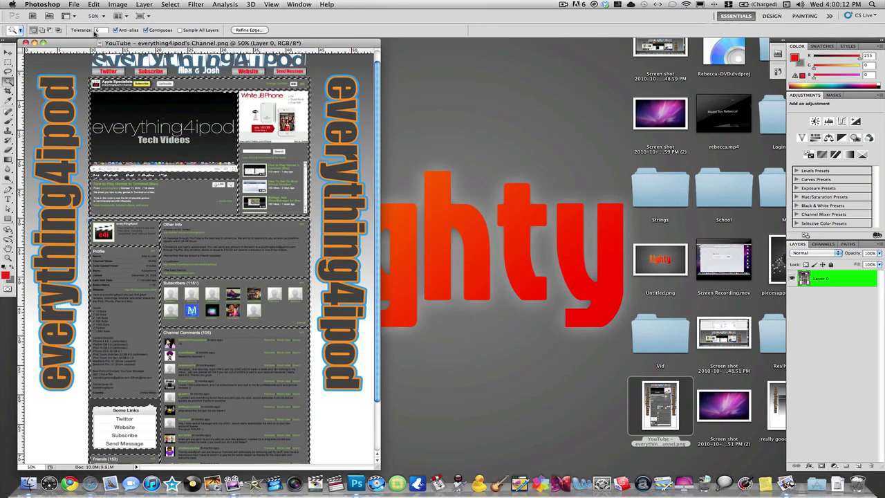
key("super+minus")
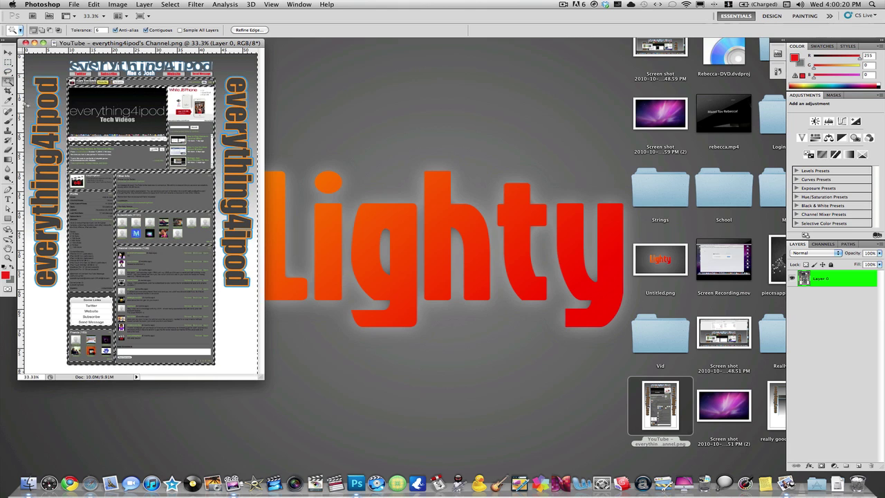
Step: Erase the channel screenshot's contents with a large plain Eraser brush, leaving only panel outlines
left_click(9, 148)
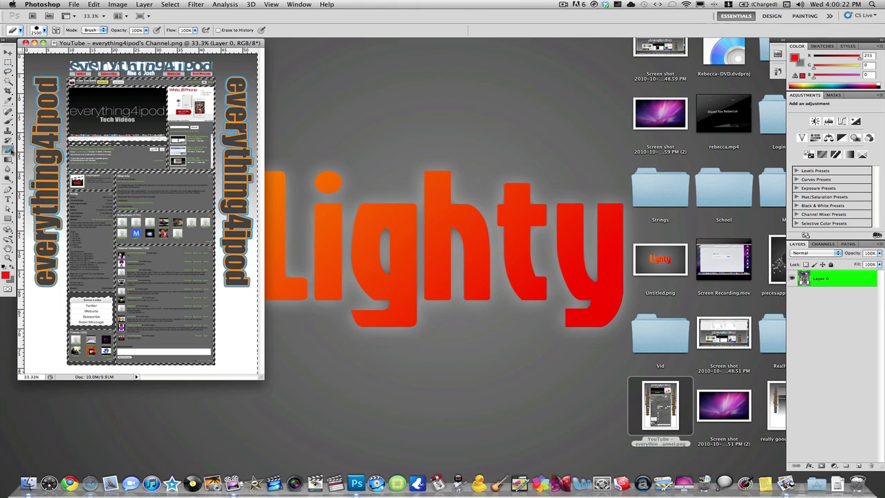
left_click(25, 149)
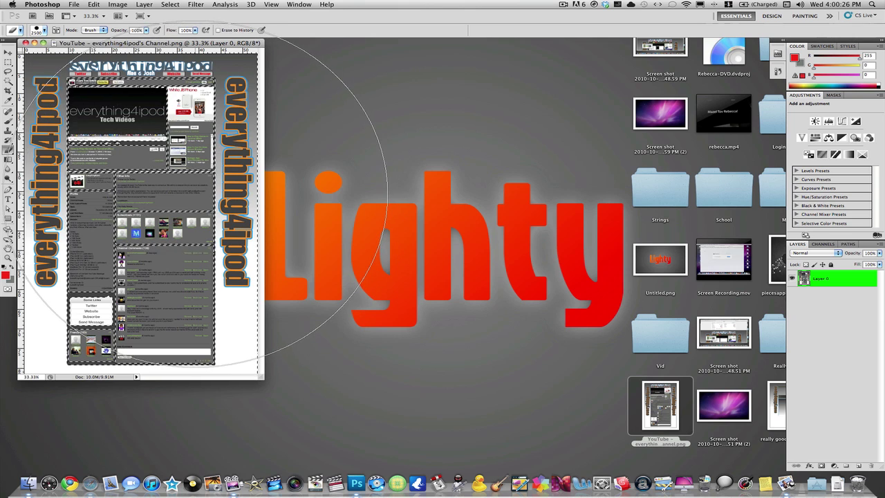
mouse_move(207, 201)
left_mouse_down()
mouse_move(125, 135)
mouse_move(104, 97)
mouse_move(117, 101)
mouse_move(139, 207)
mouse_move(159, 229)
mouse_move(147, 268)
mouse_move(211, 290)
left_mouse_up()
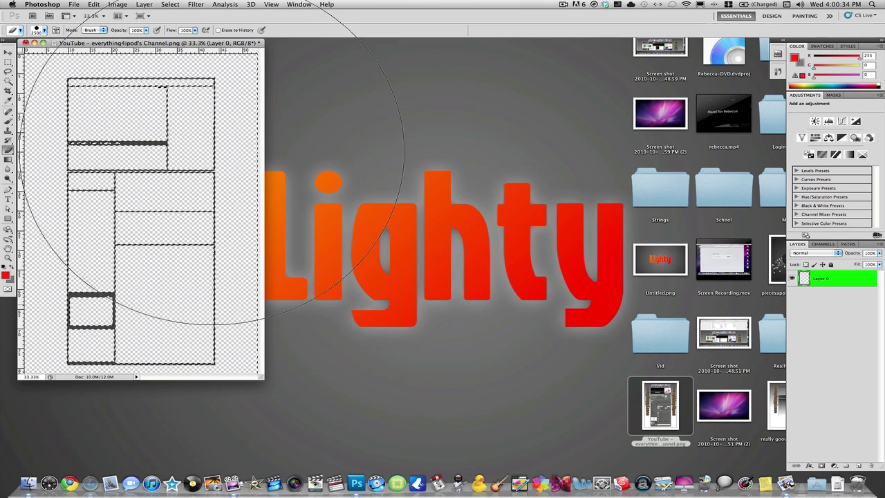
Step: Save the outline image as layout.png in PNG format, then quit Photoshop without saving the screenshot
left_click(73, 4)
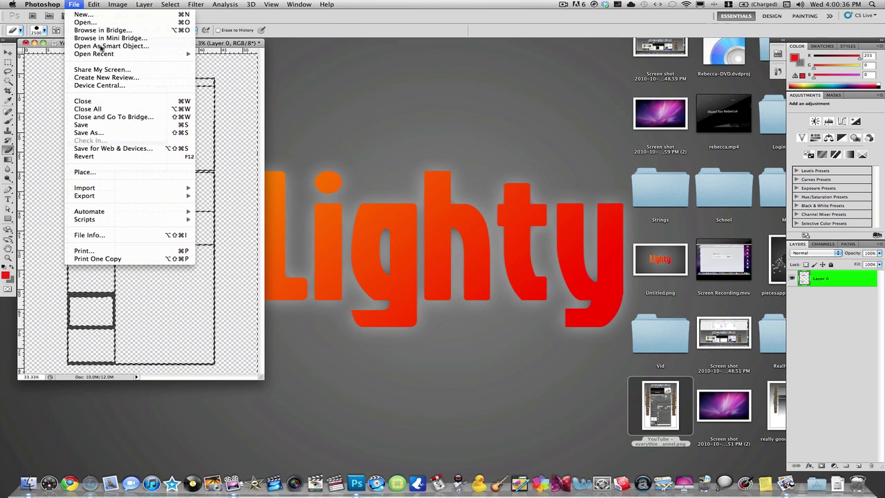
left_click(91, 133)
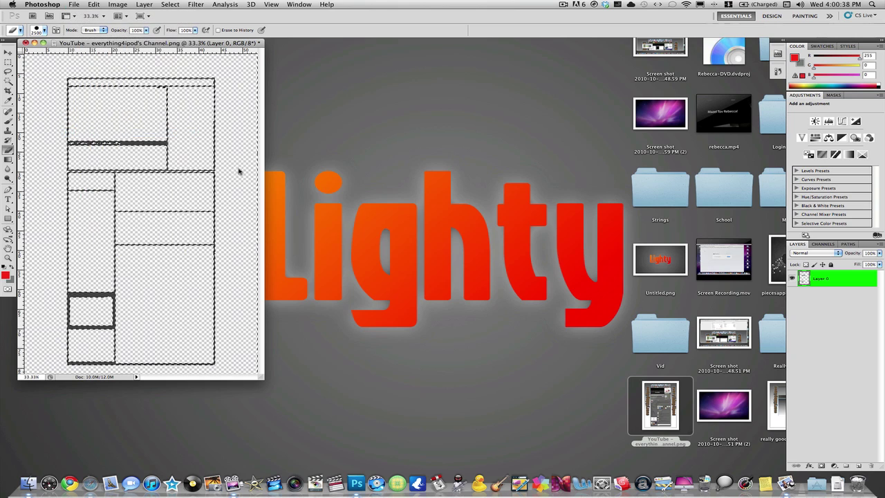
scroll(370, 142, "up", 3)
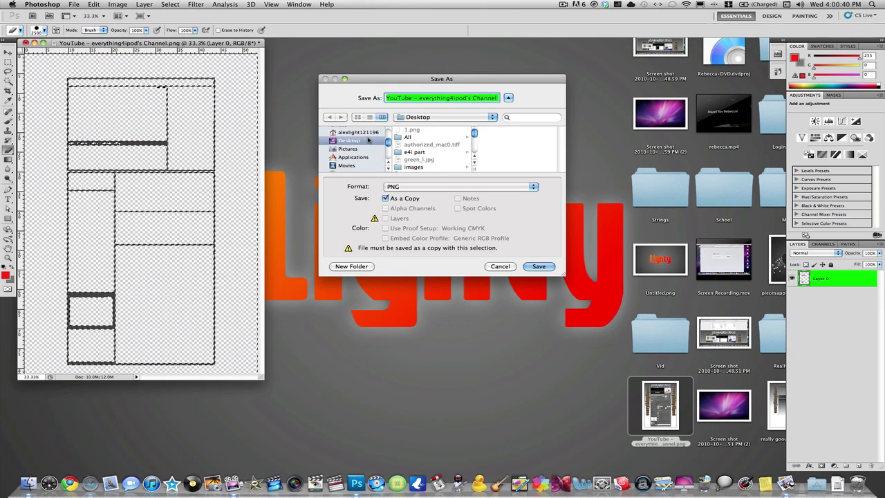
type("layout.png")
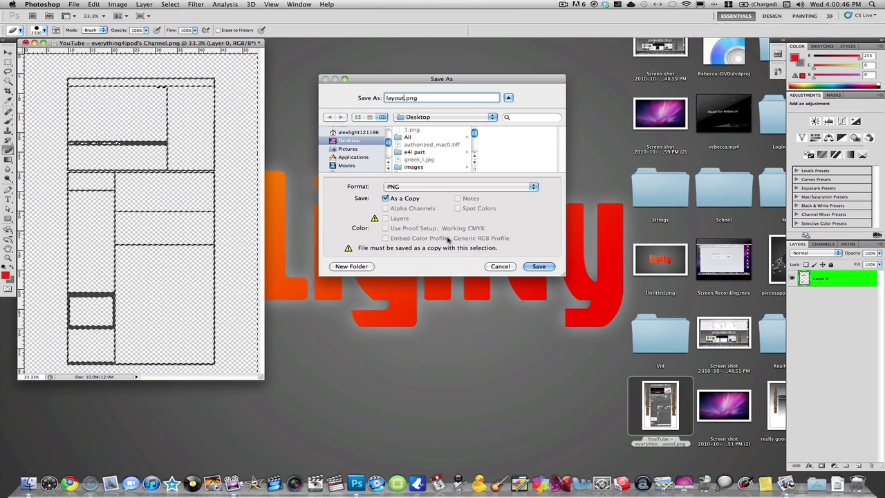
left_click(546, 267)
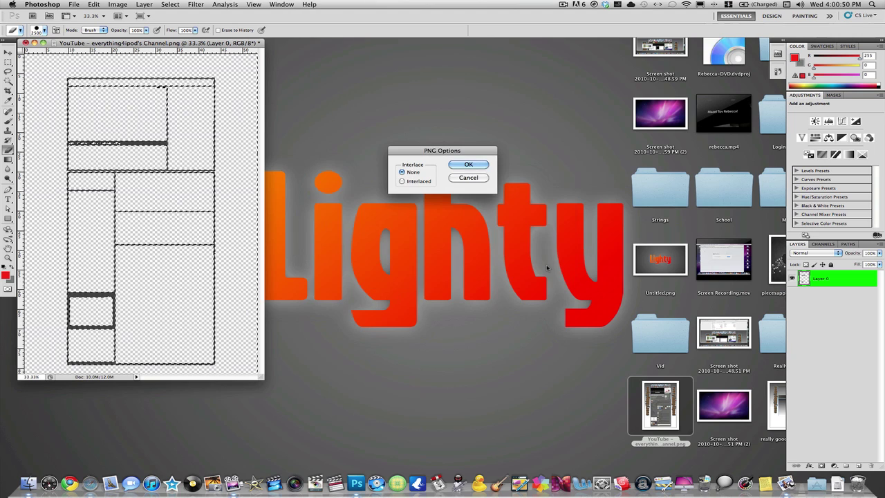
left_click(468, 164)
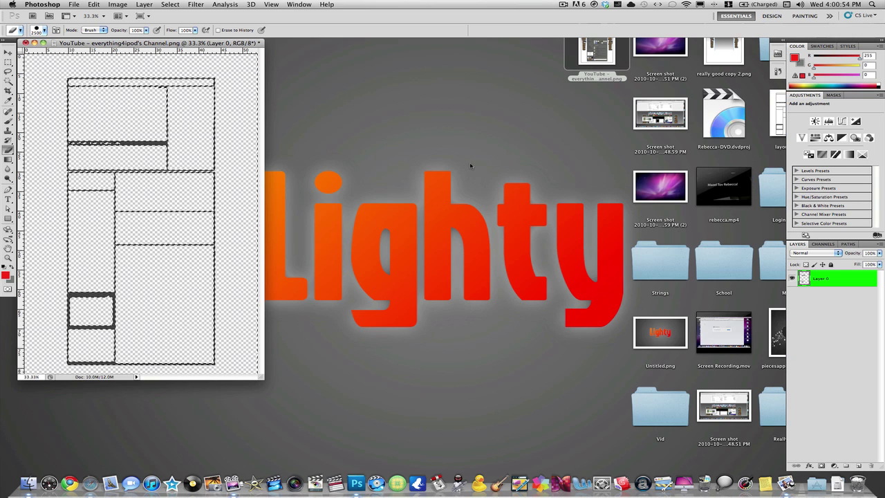
key("super+q")
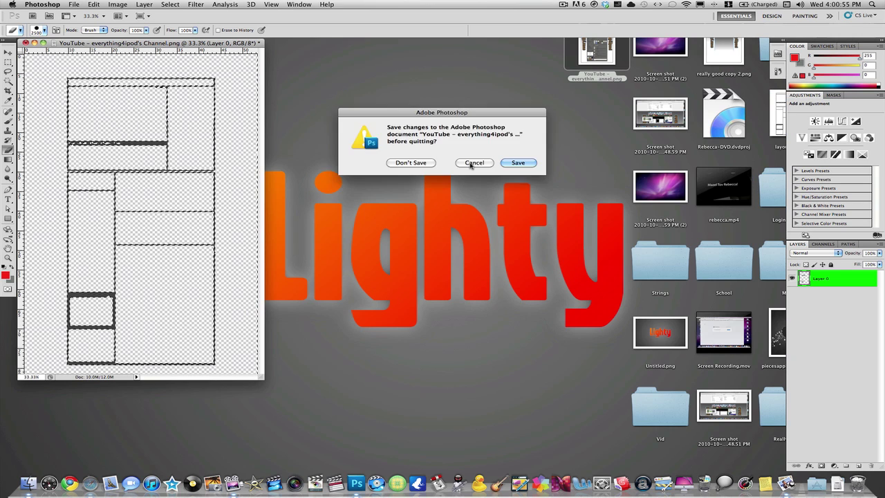
left_click(426, 163)
Step: Create a new desktop folder named 'YouTube Layout Tutorial'
left_click(533, 184)
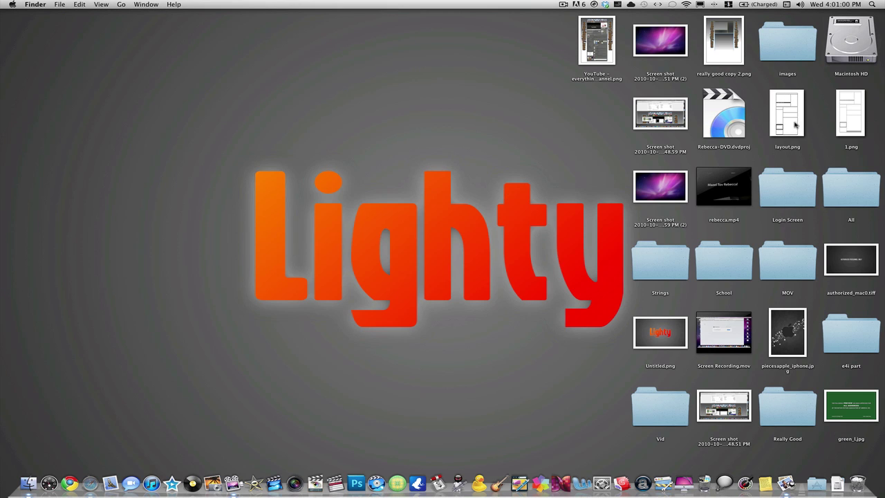
right_click(497, 199)
left_click(504, 201)
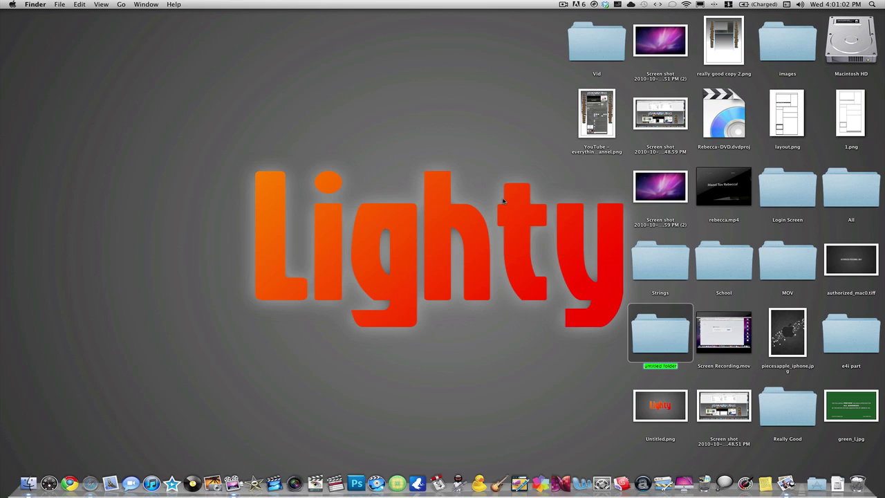
type("MouTube Layout Tutorial")
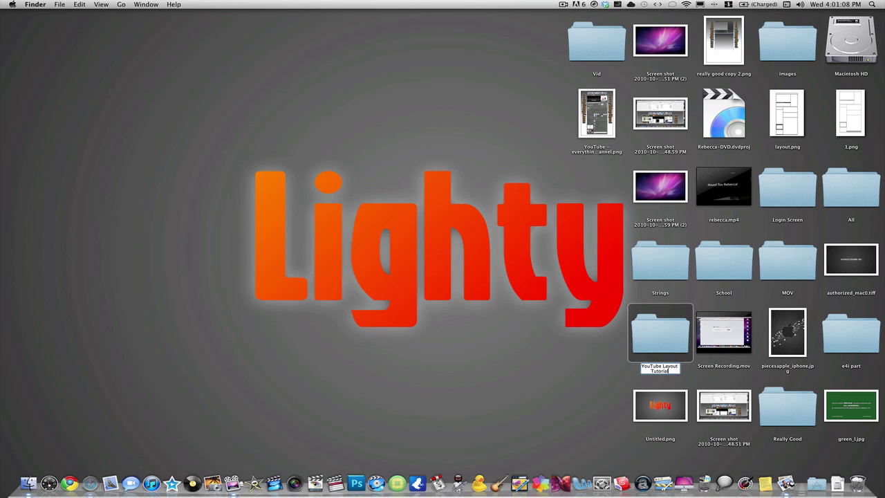
key("Return")
Step: Move the channel screenshot and layout.png into the YouTube Layout Tutorial folder
left_click(400, 141)
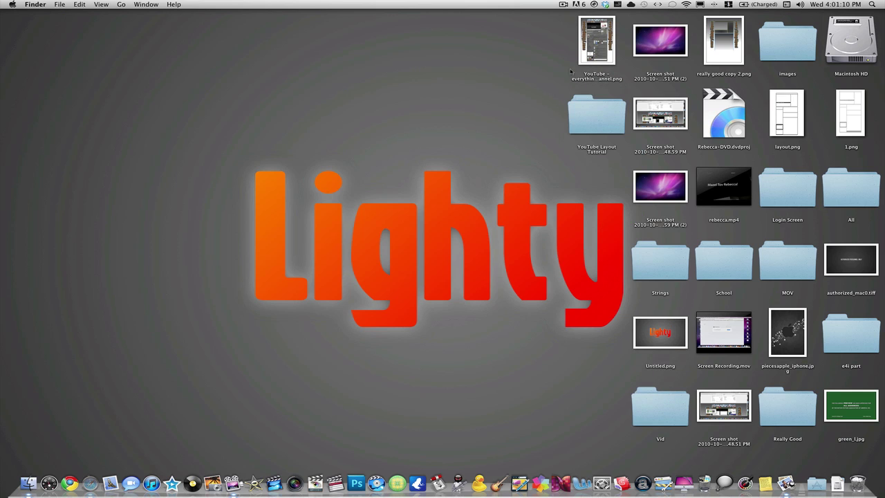
left_click(595, 62)
left_click(801, 104, "super")
left_click_drag(801, 104, 614, 107)
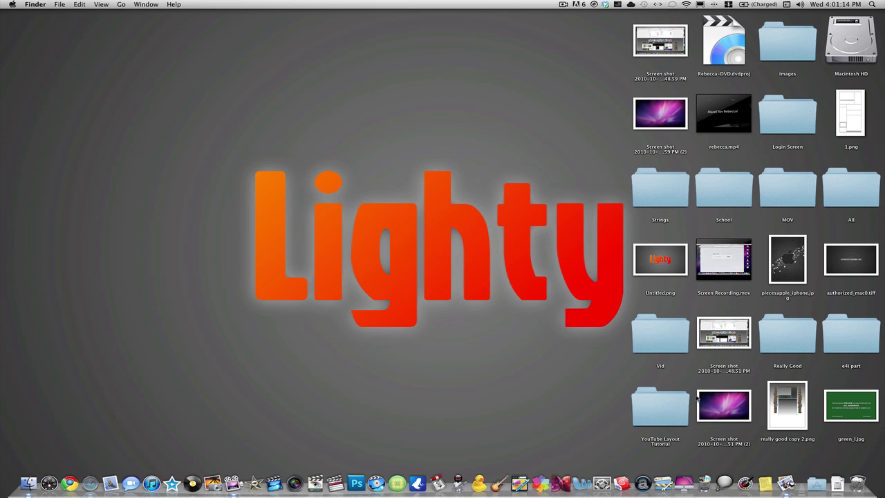
left_click(674, 411)
double_click(674, 411)
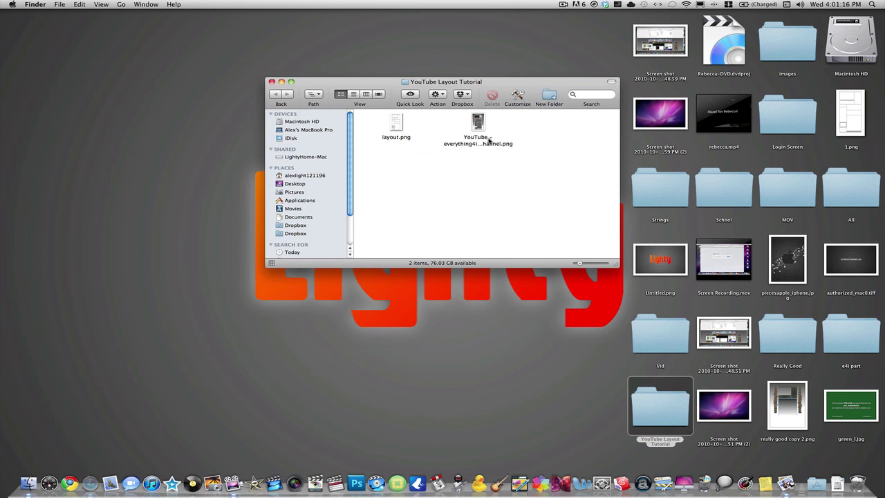
left_click(396, 122)
key("space")
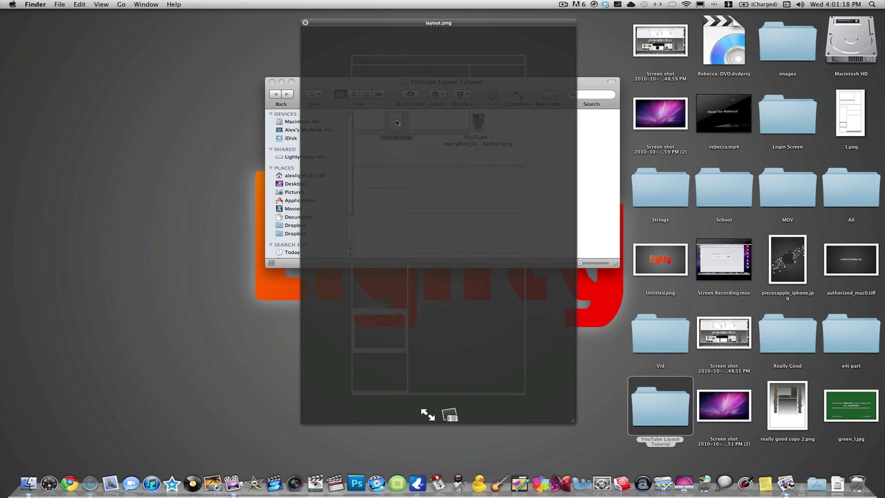
double_click(395, 121)
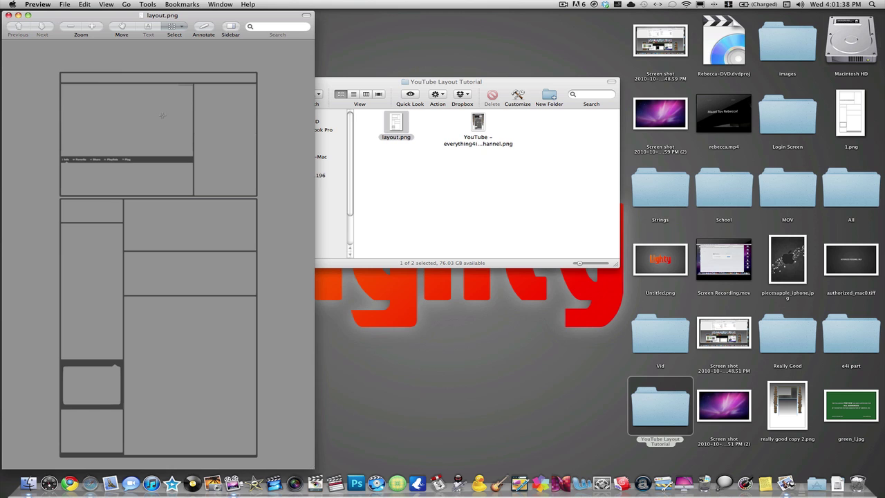
key("super+q")
Step: Preview the YouTube channel screenshot in Quick Look, then close it
left_click(475, 124)
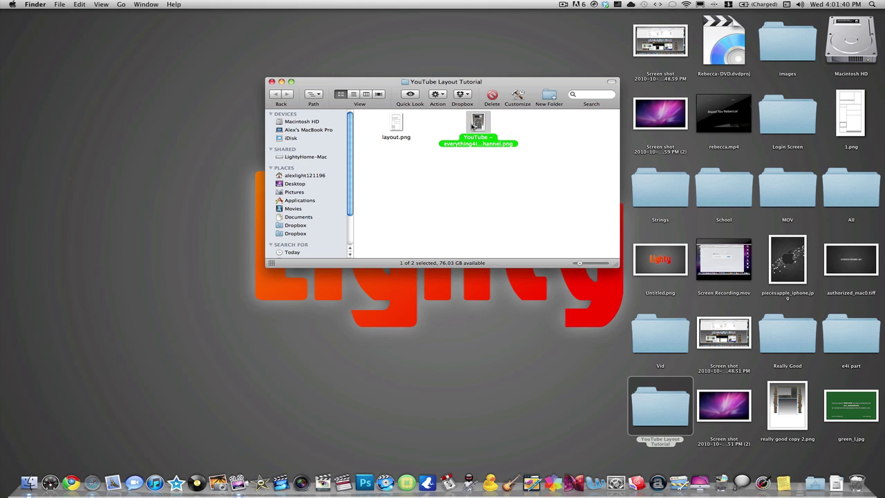
key("space")
key("space")
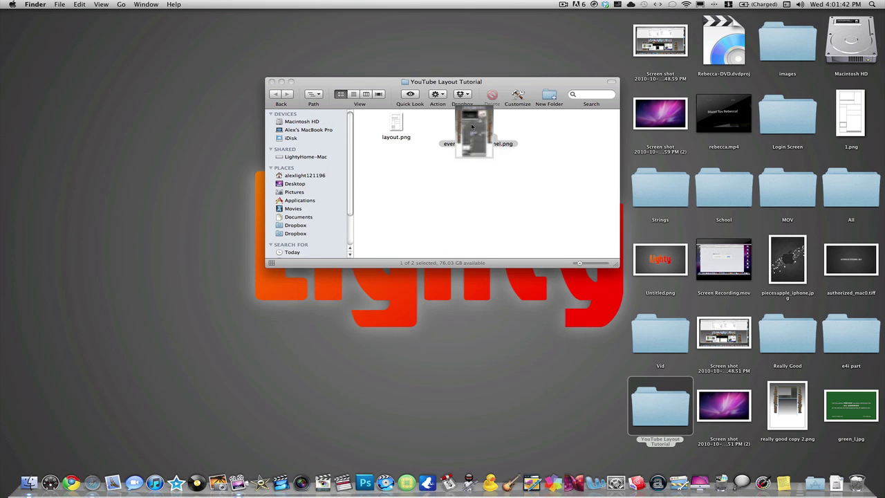
left_click(429, 179)
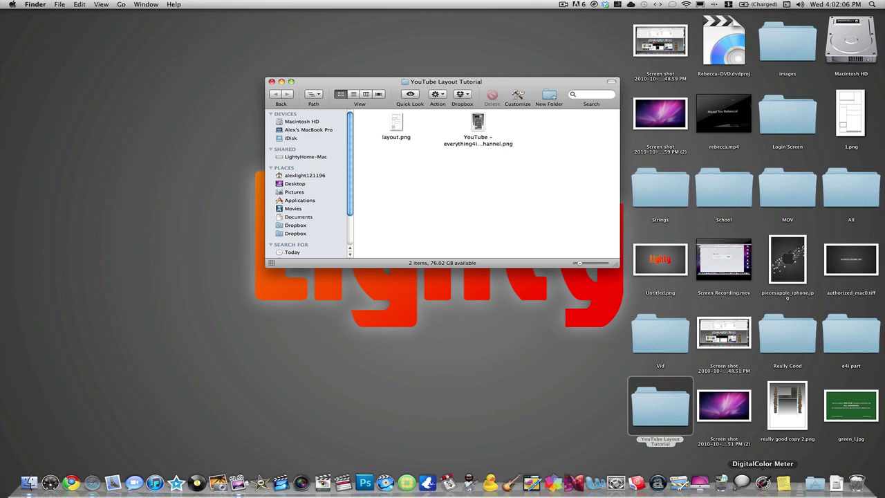
left_click(763, 482)
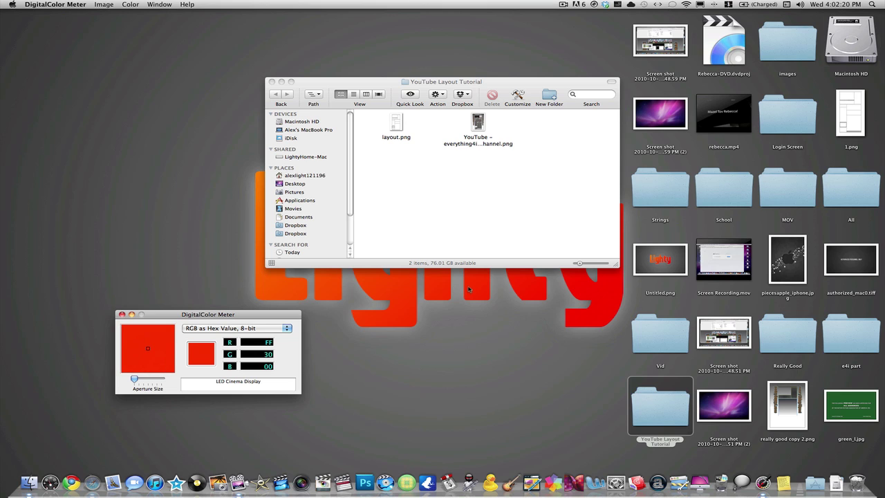
left_click(266, 329)
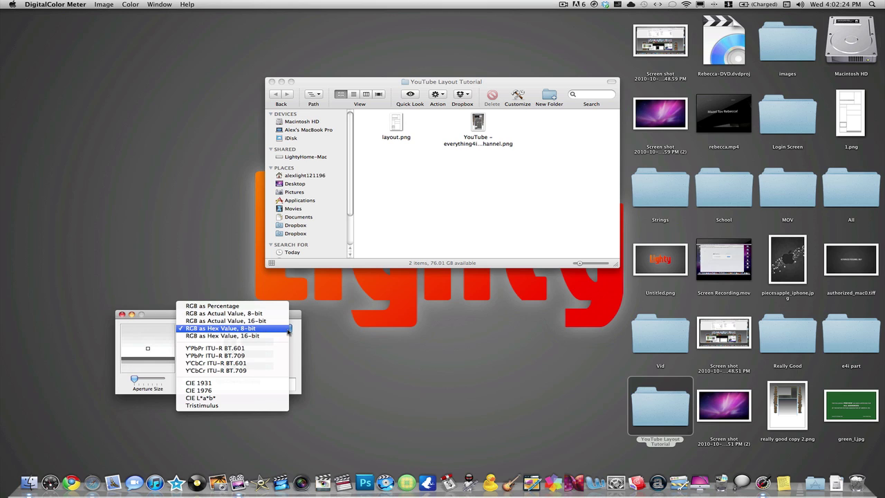
left_click(288, 330)
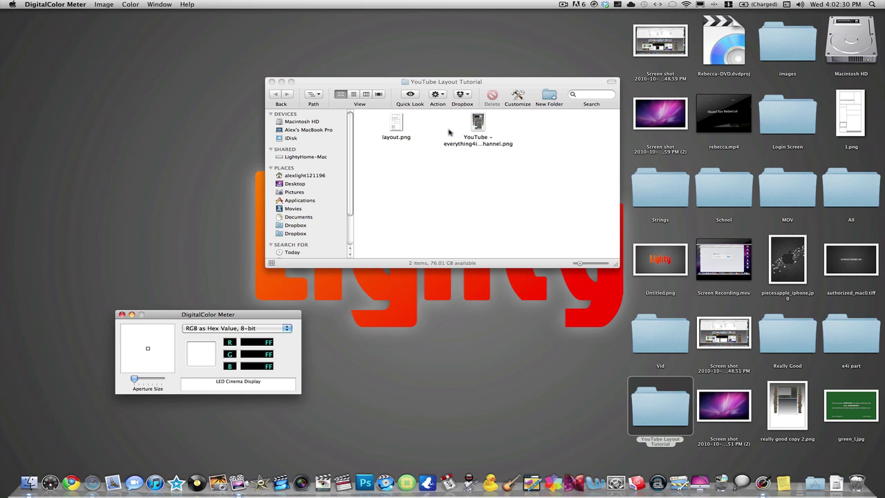
Step: Open the channel screenshot in Preview, move the window right, zoom in, then close it
double_click(477, 124)
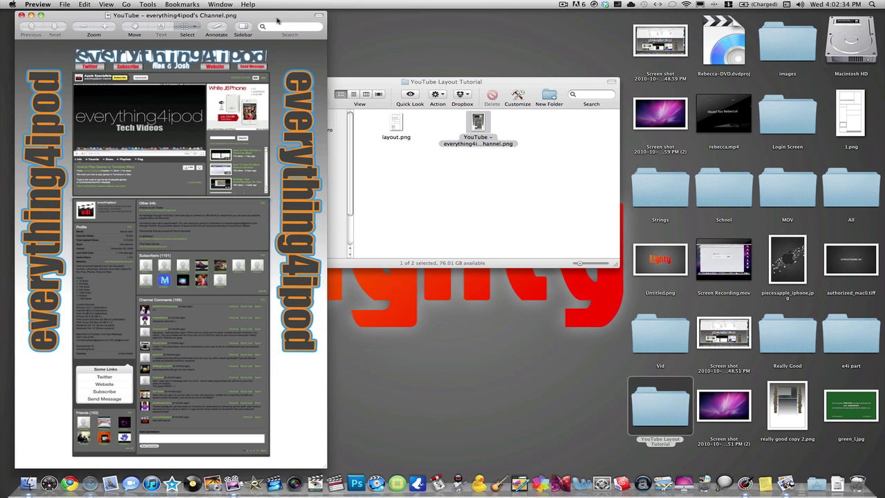
left_click_drag(257, 20, 599, 19)
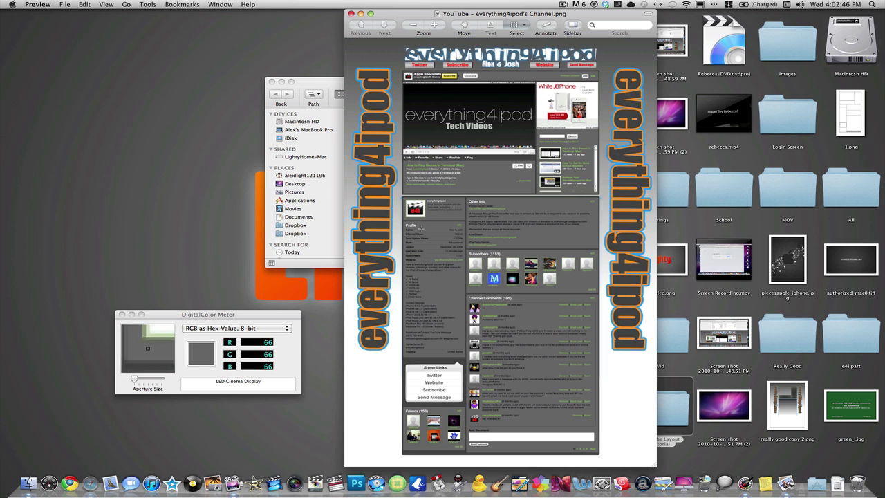
left_click(433, 25)
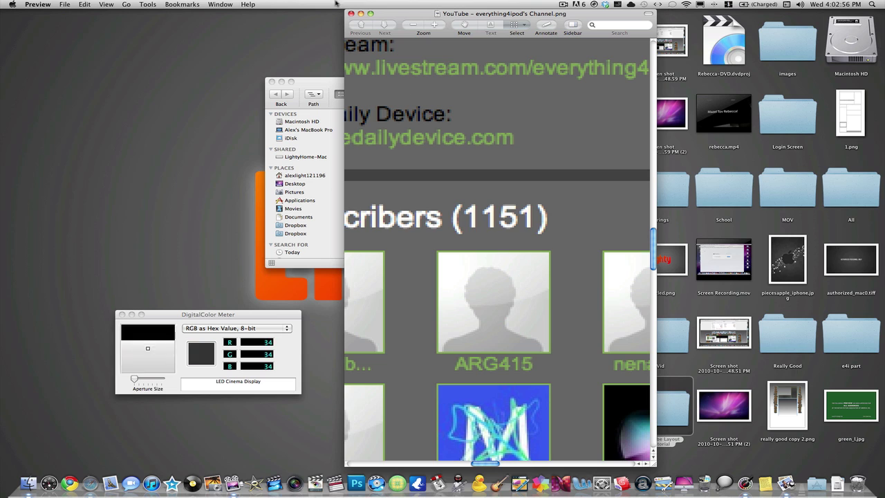
left_click(351, 13)
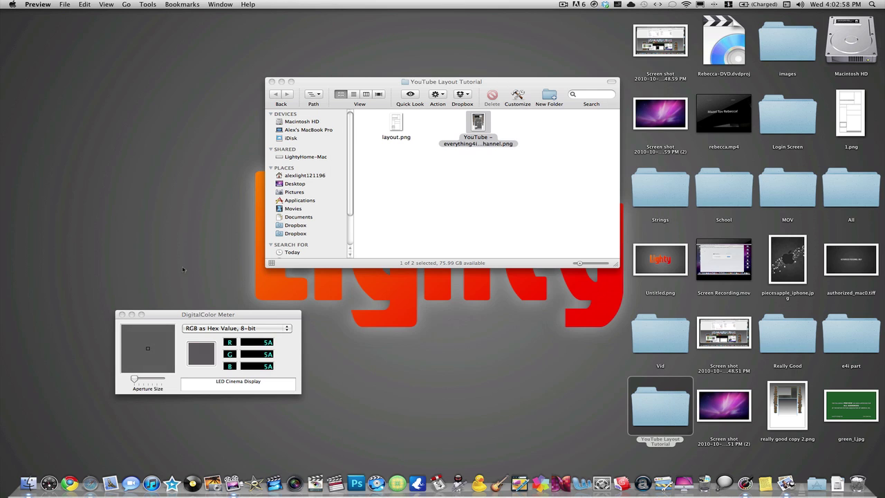
Step: Close DigitalColor Meter and start a new blank document in Art Text 2
left_click(122, 314)
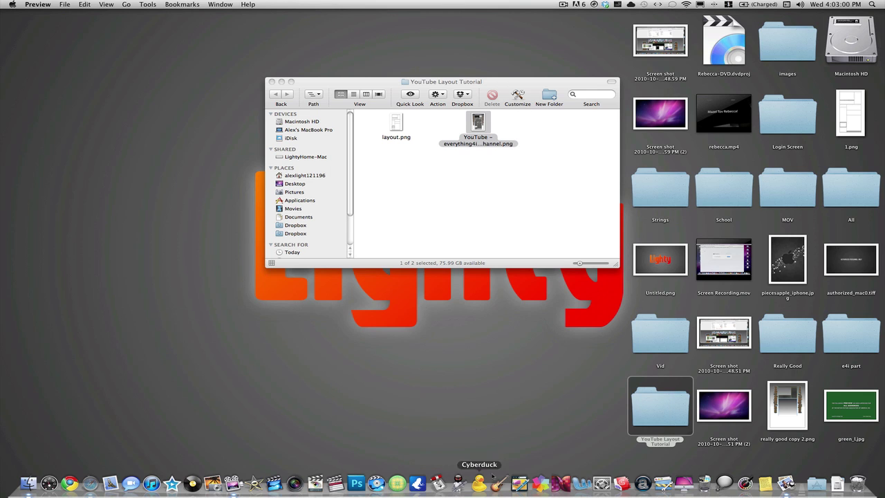
left_click(643, 483)
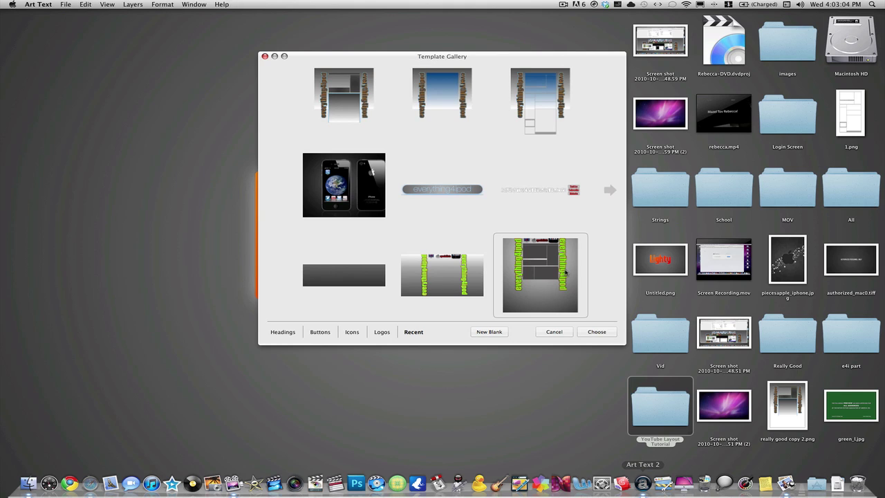
left_click(488, 333)
Step: Set the document size to 2500 × 2500 pixels
left_click(488, 418)
left_click(251, 111)
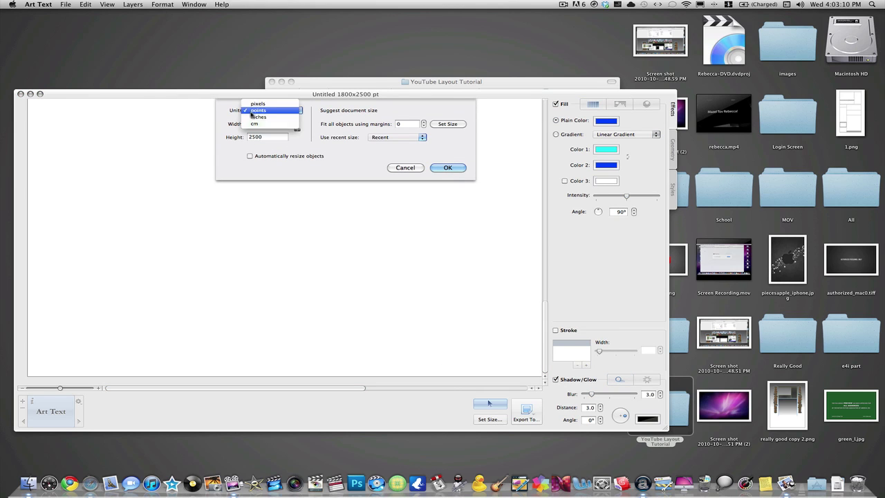
left_click(253, 104)
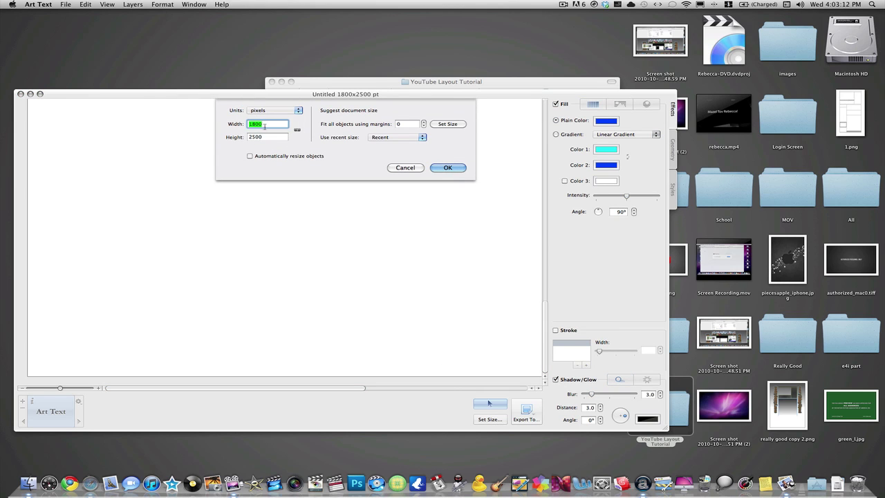
type("2500")
key("Tab")
type("2500")
key("Return")
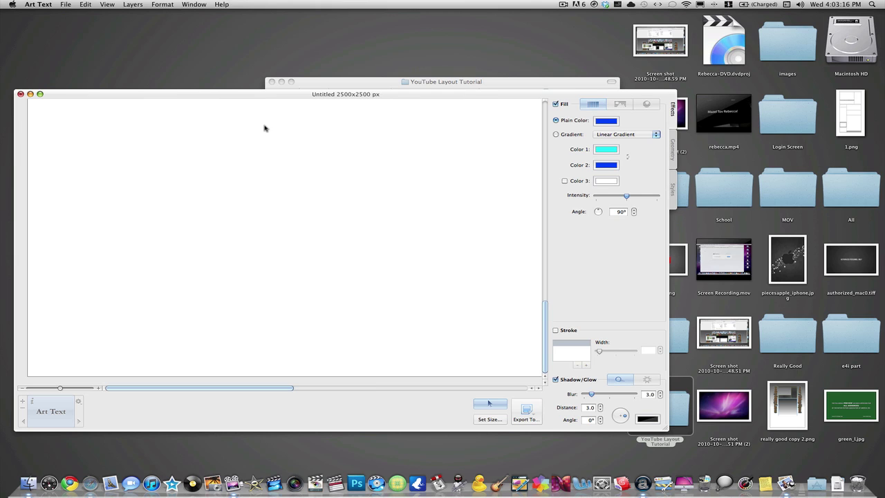
Step: Zoom out and drag layout.png from the Finder folder onto the Art Text canvas
left_click_drag(59, 389, 33, 390)
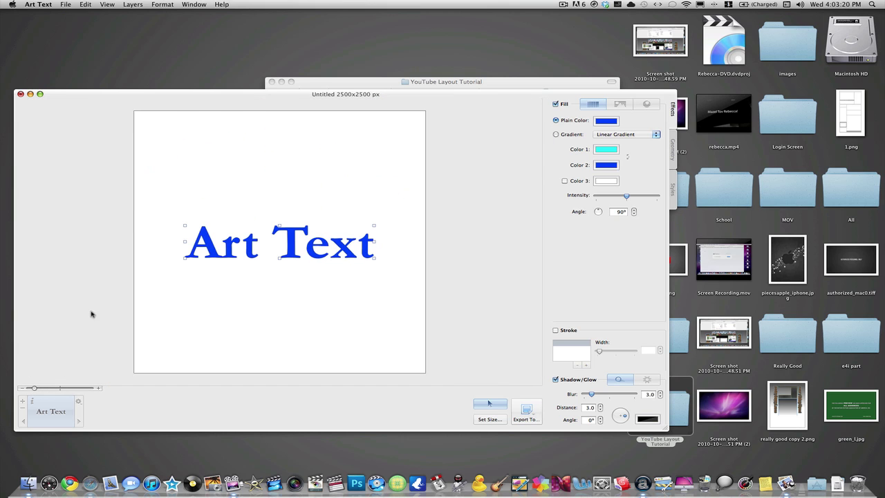
left_click(363, 80)
left_click(476, 123)
left_click_drag(398, 123, 200, 182)
left_click(196, 199)
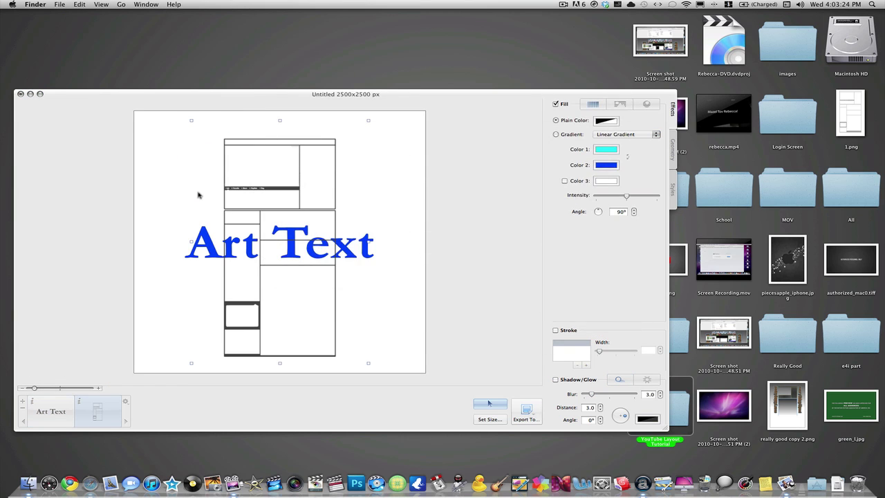
Step: Delete the default Art Text layer, centre the layout on the canvas, and zoom in
left_click(47, 415)
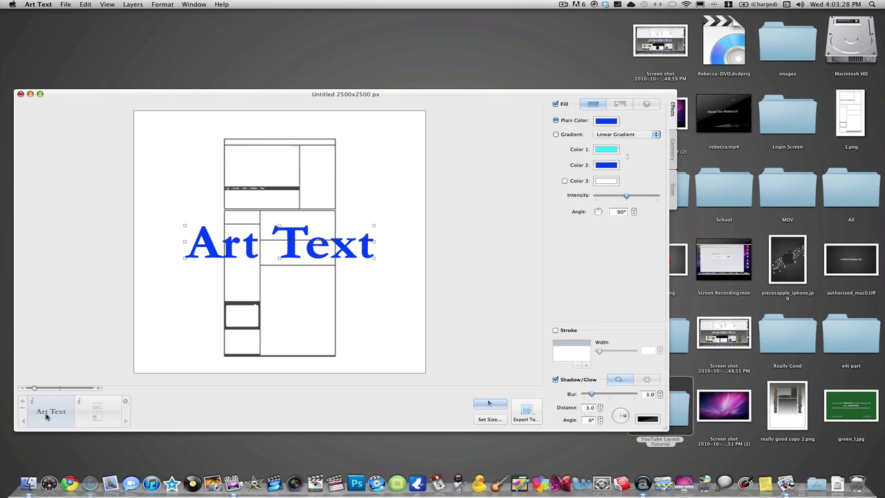
key("Delete")
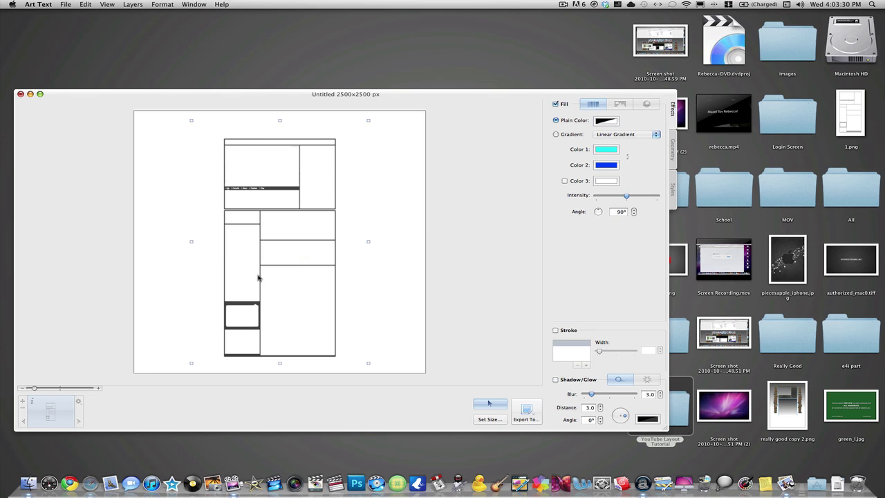
left_click_drag(257, 277, 258, 269)
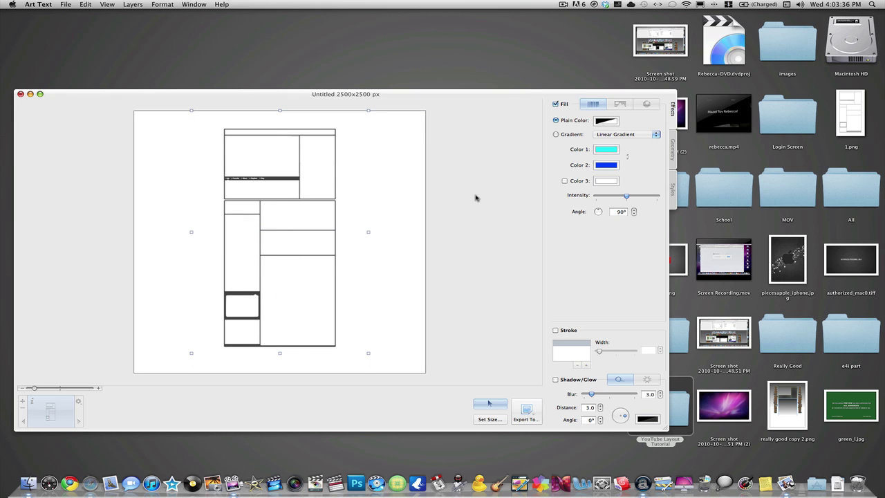
left_click(60, 388)
left_click_drag(60, 391, 35, 390)
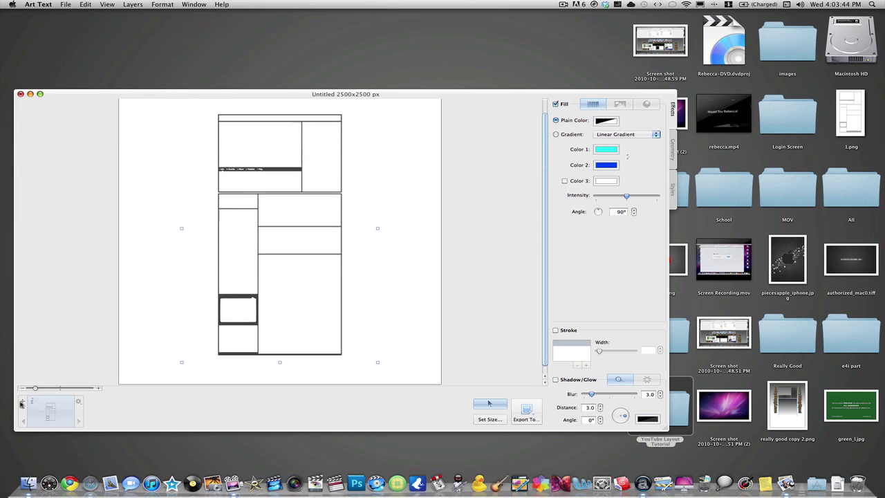
left_click(22, 401)
left_click(341, 307)
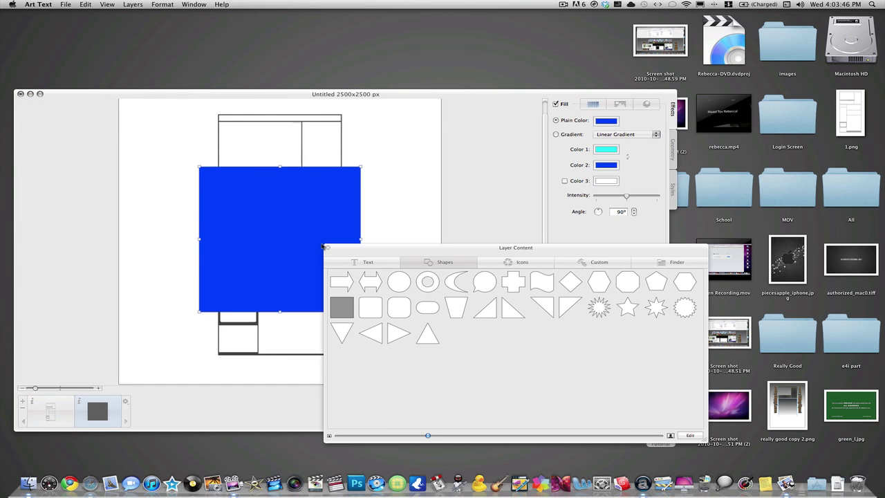
left_click(328, 247)
left_click_drag(328, 249, 309, 197)
key("BackSpace")
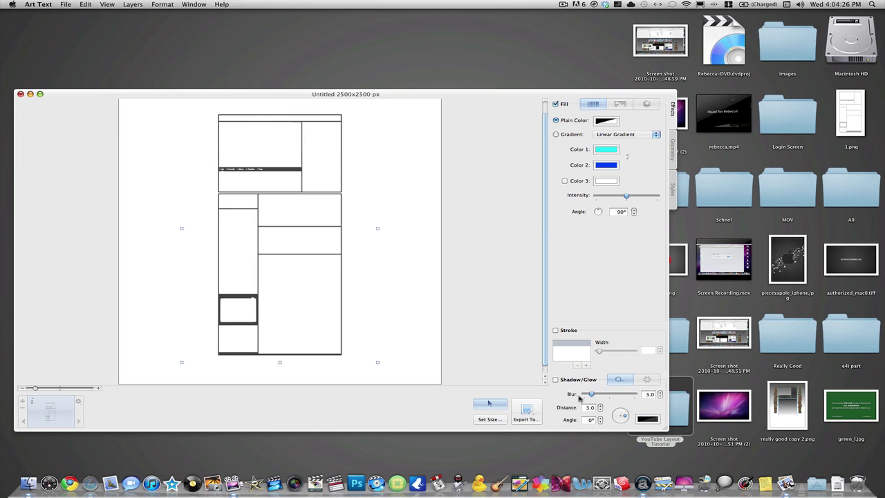
left_click(529, 420)
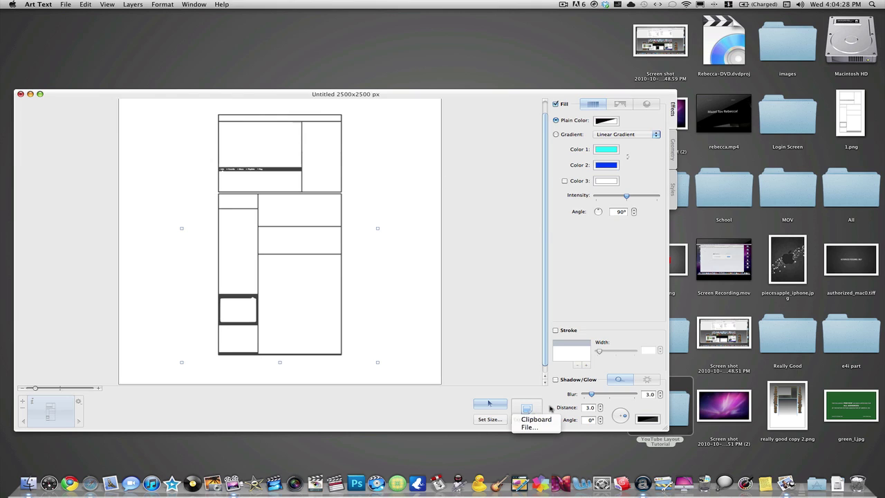
left_click(550, 409)
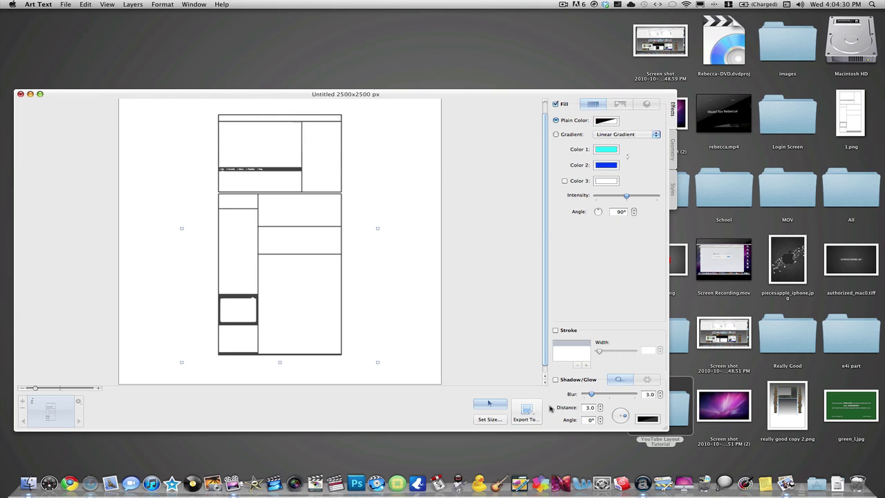